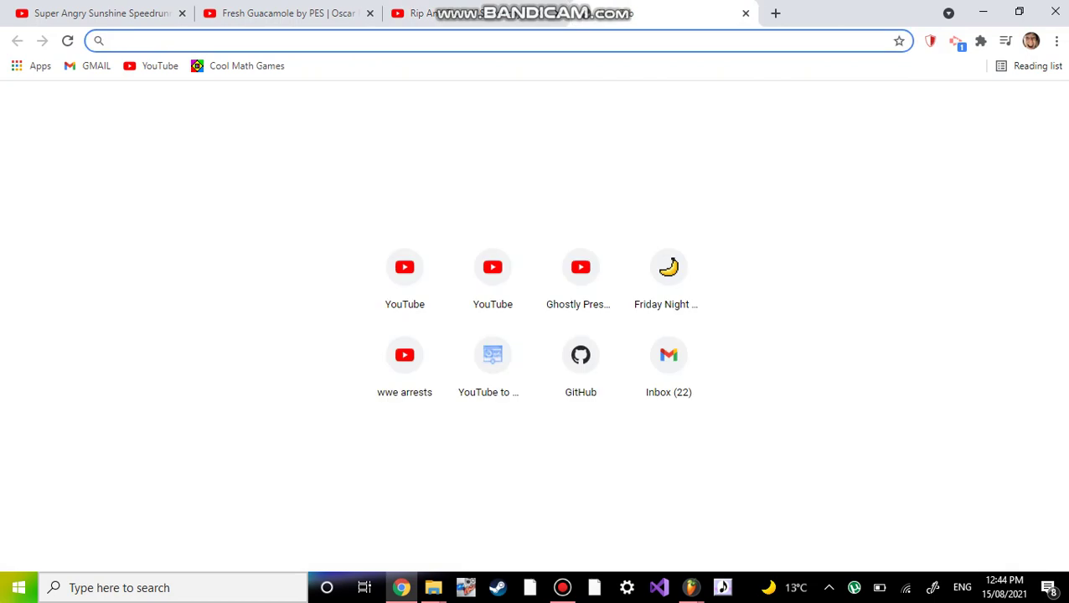
Step: Open the mp3-convert.org YouTube converter, move its tab to the front of the tab row and add an empty tab
text(mp3)
key(Return)
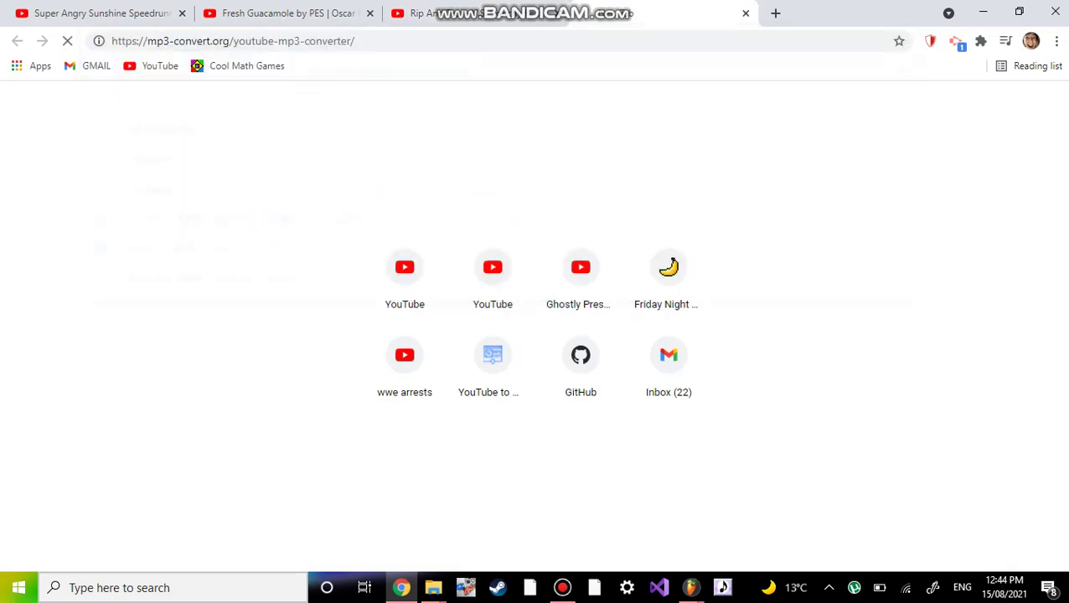
key(ctrl+shift+Page_Up)
key(ctrl+shift+Page_Up)
key(ctrl+shift+Page_Up)
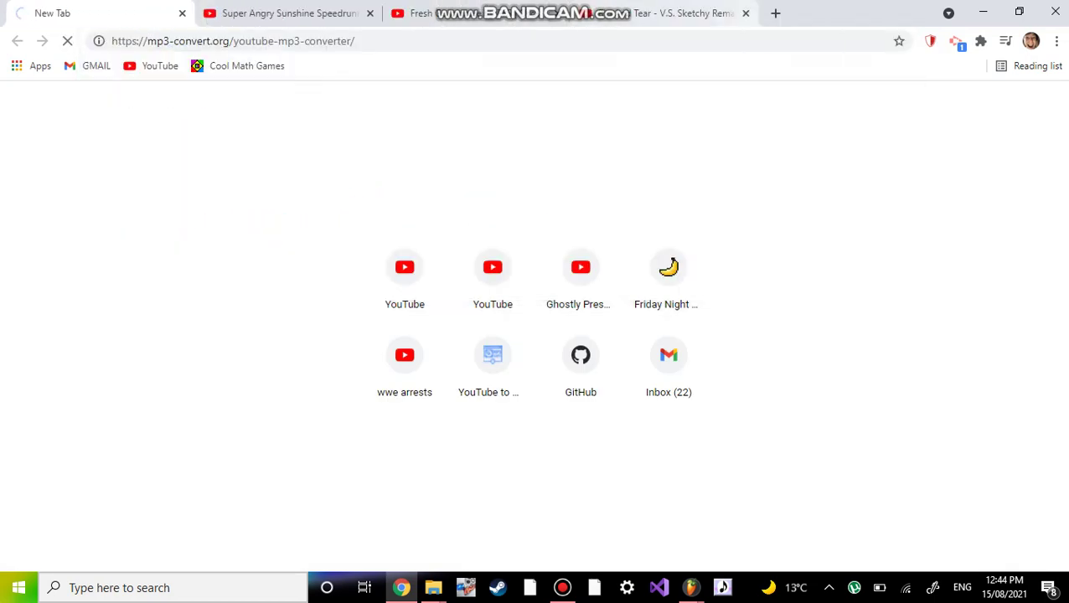
key(ctrl+t)
key(ctrl+1)
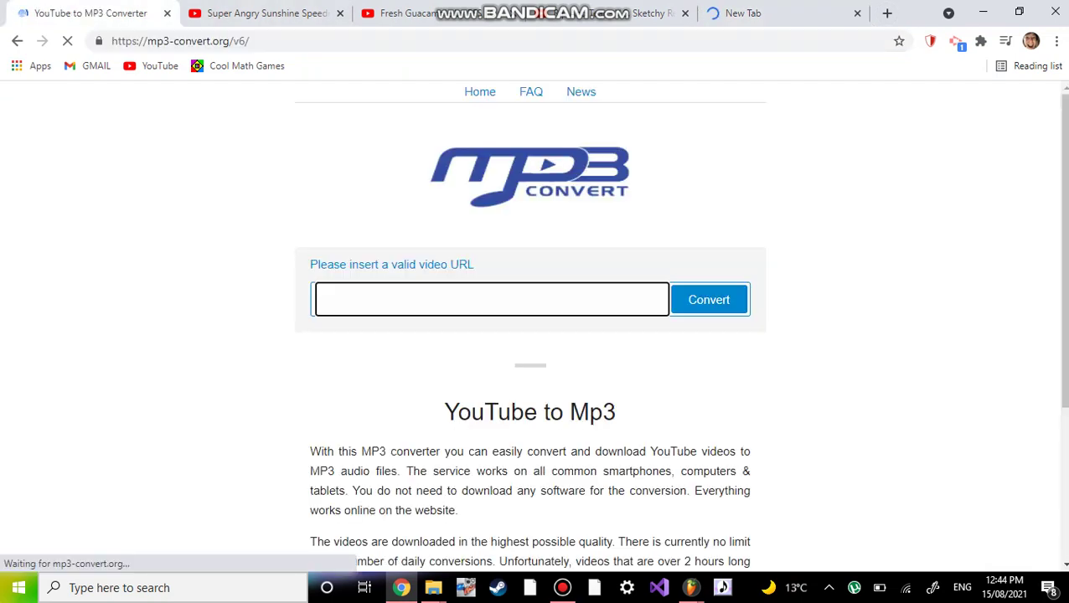
text(https://youtu.be/YsX0r567mYY)
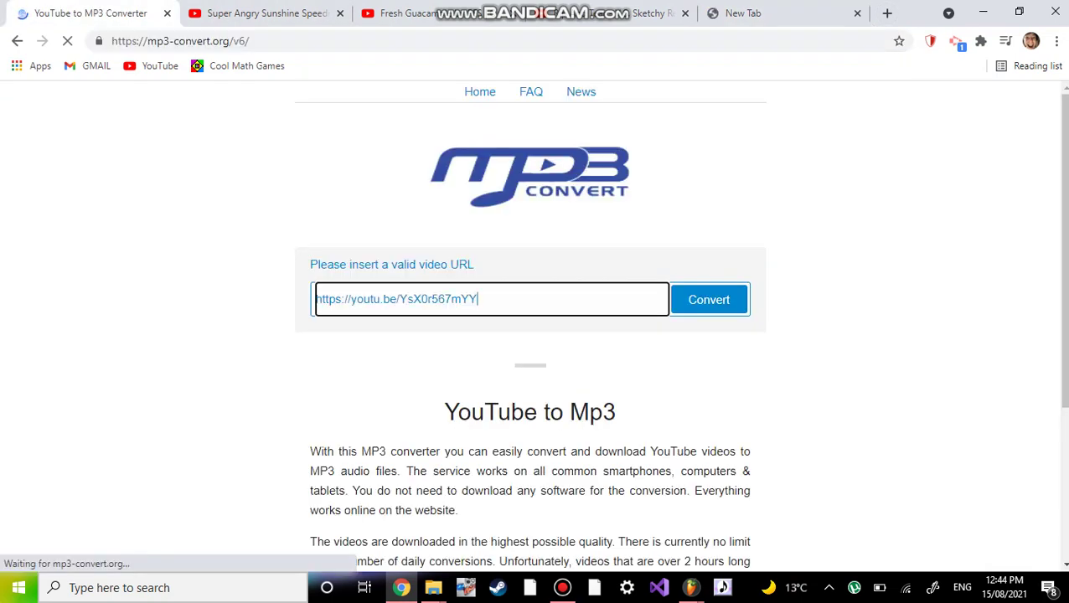
key(Return)
key(ctrl+w)
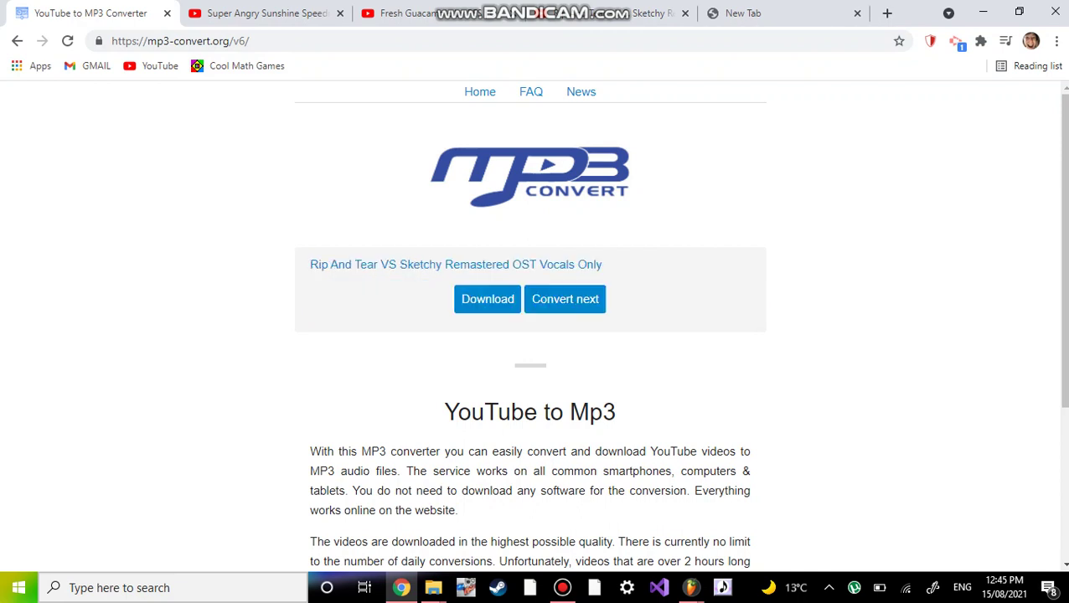
click(487, 299)
Step: Switch to File Explorer, show the Downloads folder and restore the window to its smaller size
mouse_move(433, 587)
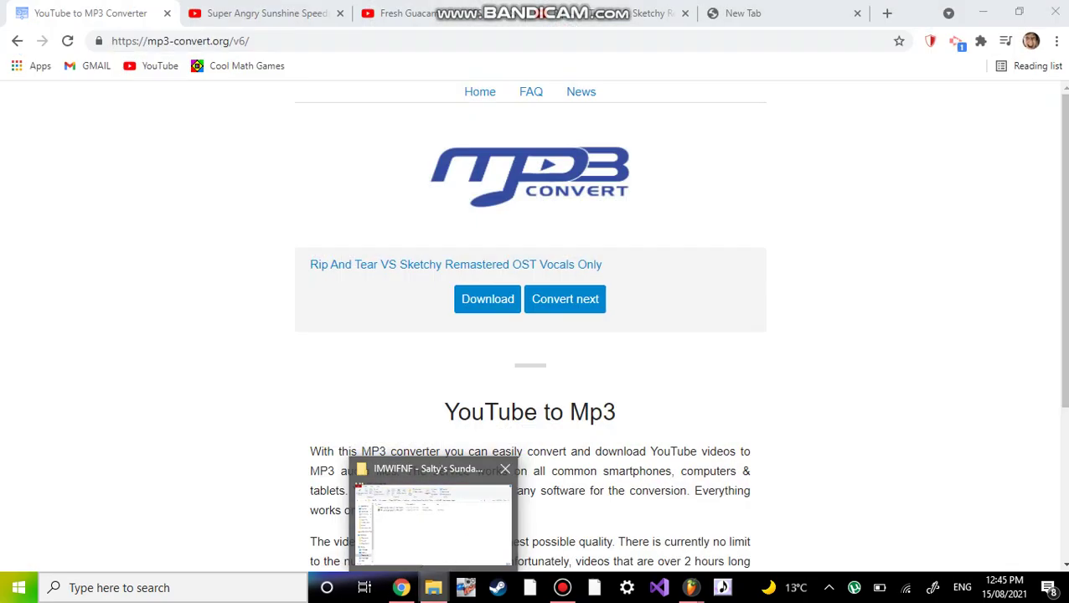
click(517, 515)
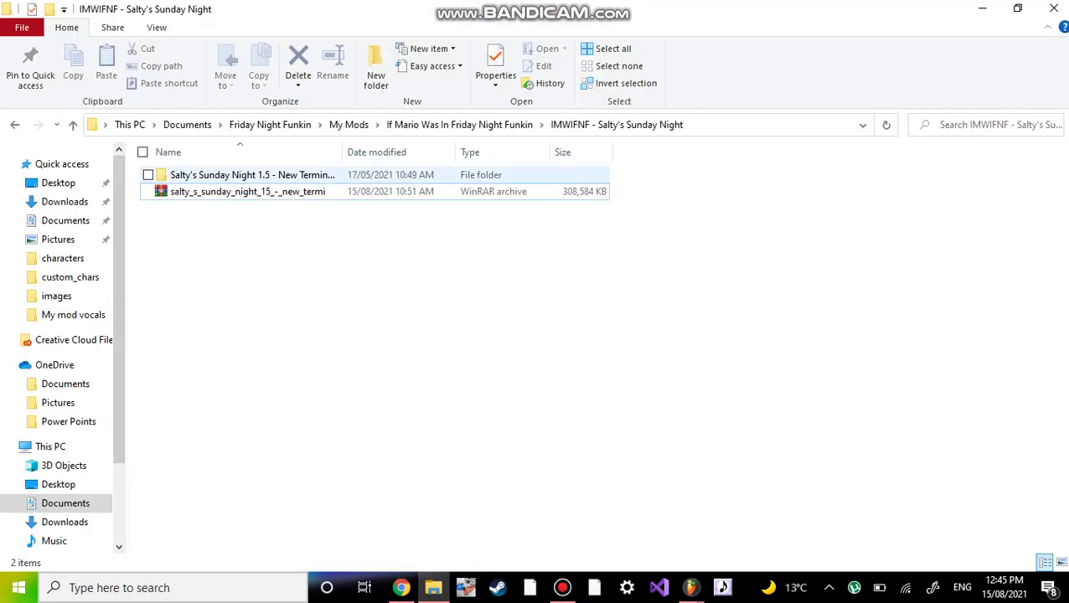
click(65, 202)
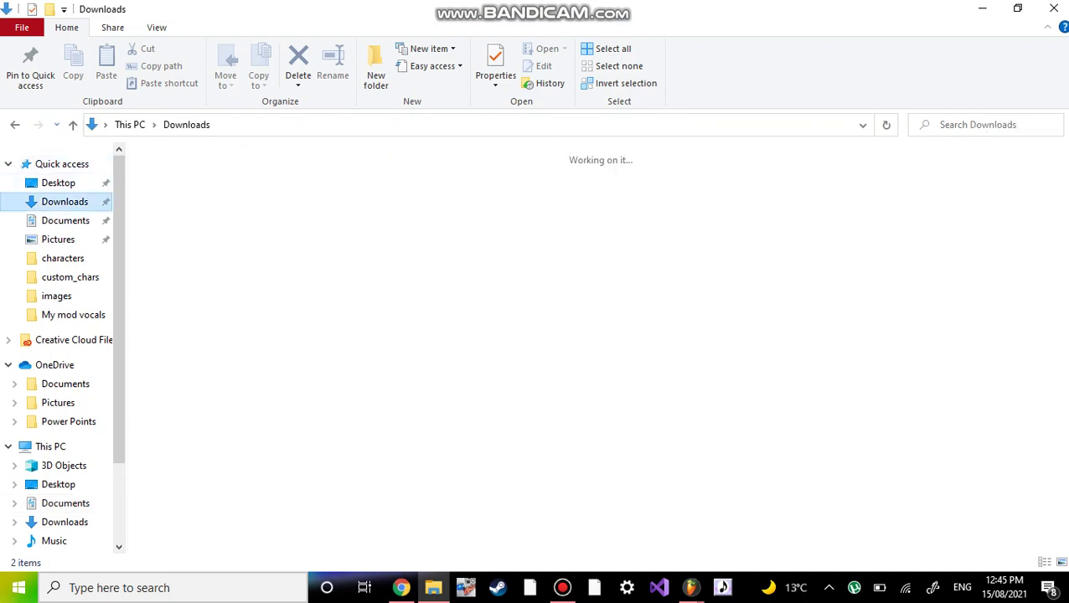
click(1017, 9)
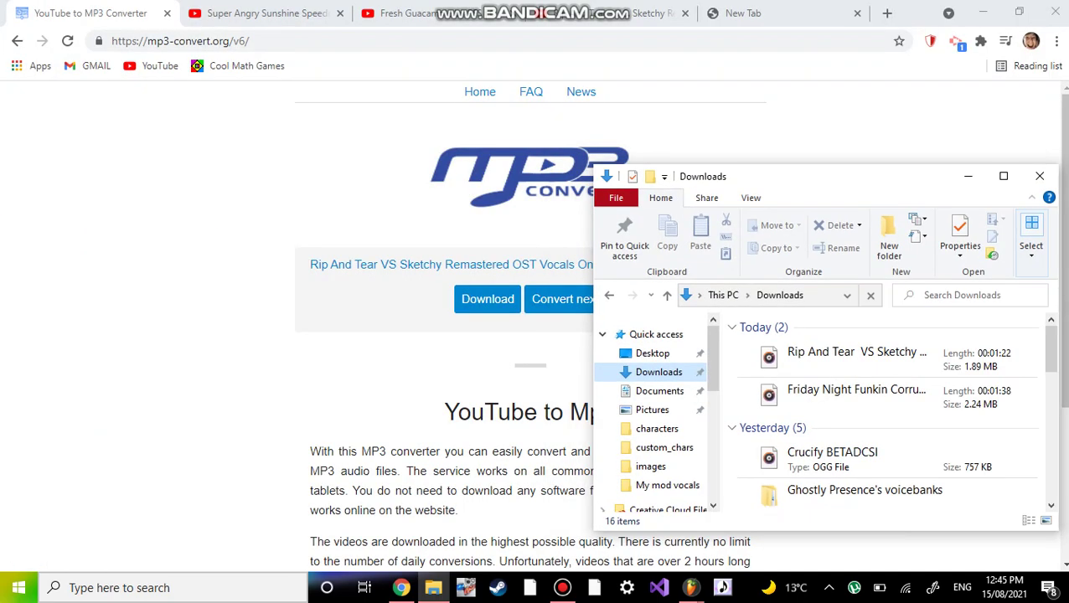
key(alt+Tab)
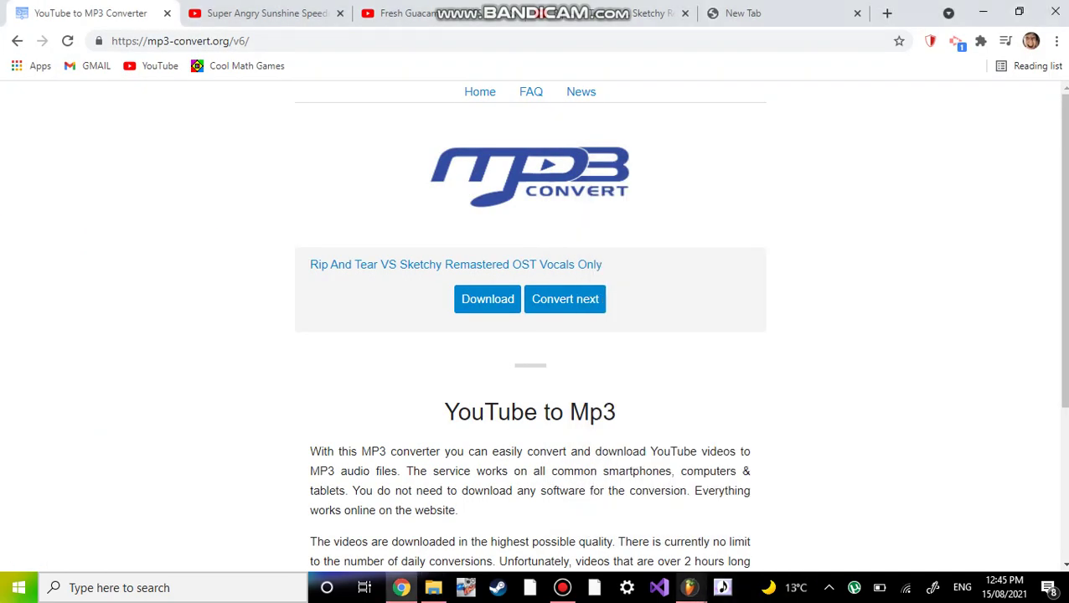
Step: Switch to FL Studio and add the downloaded Rip And Tear VS Sketchy vocals file to playlist Track 6, just before bar 49
mouse_move(690, 587)
click(603, 515)
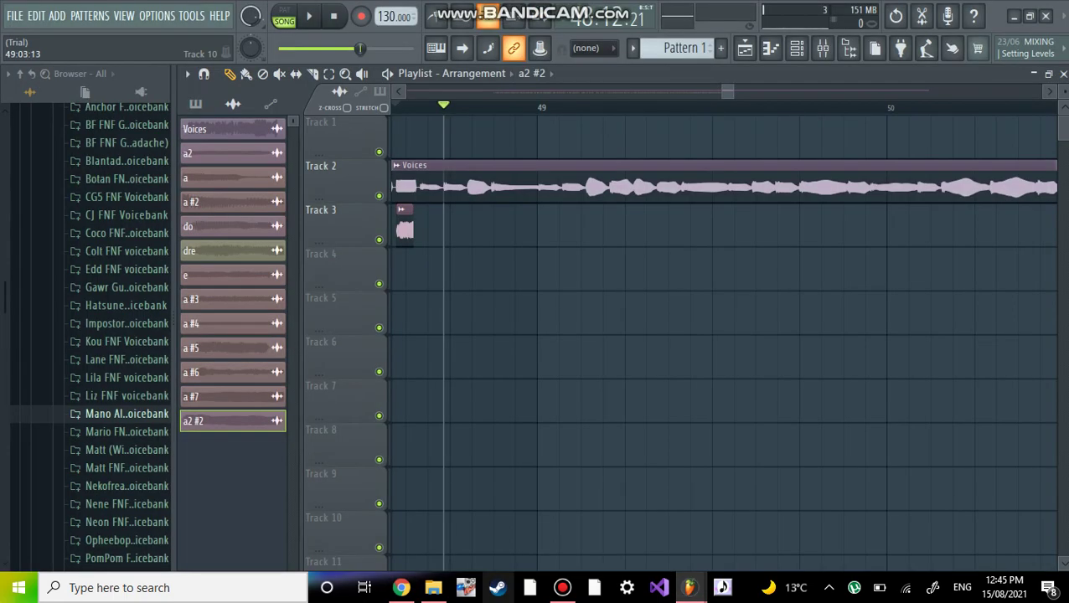
click(433, 587)
click(854, 359)
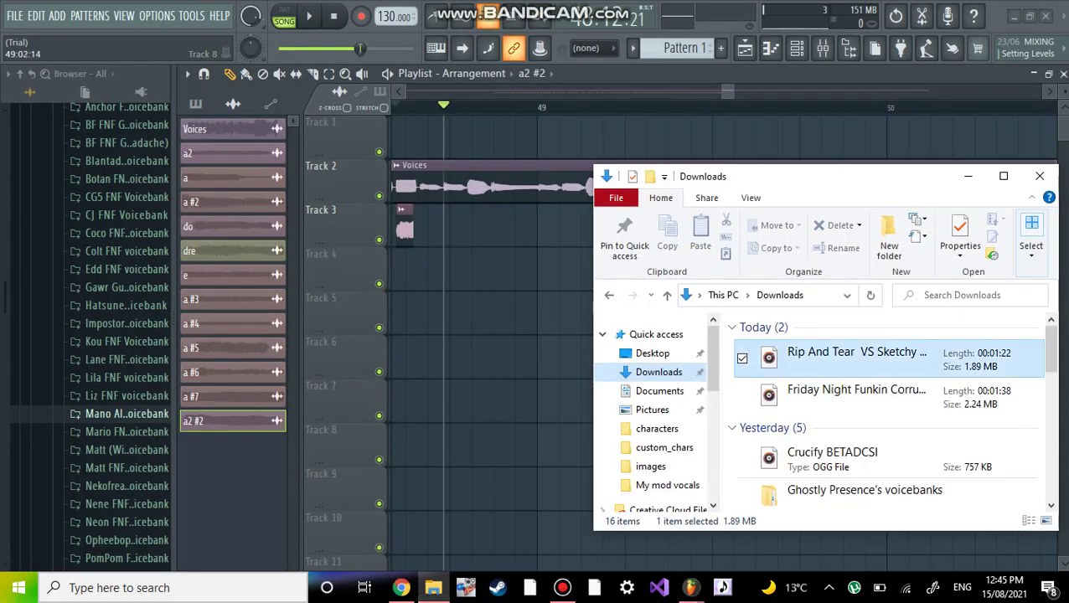
drag(854, 359, 416, 352)
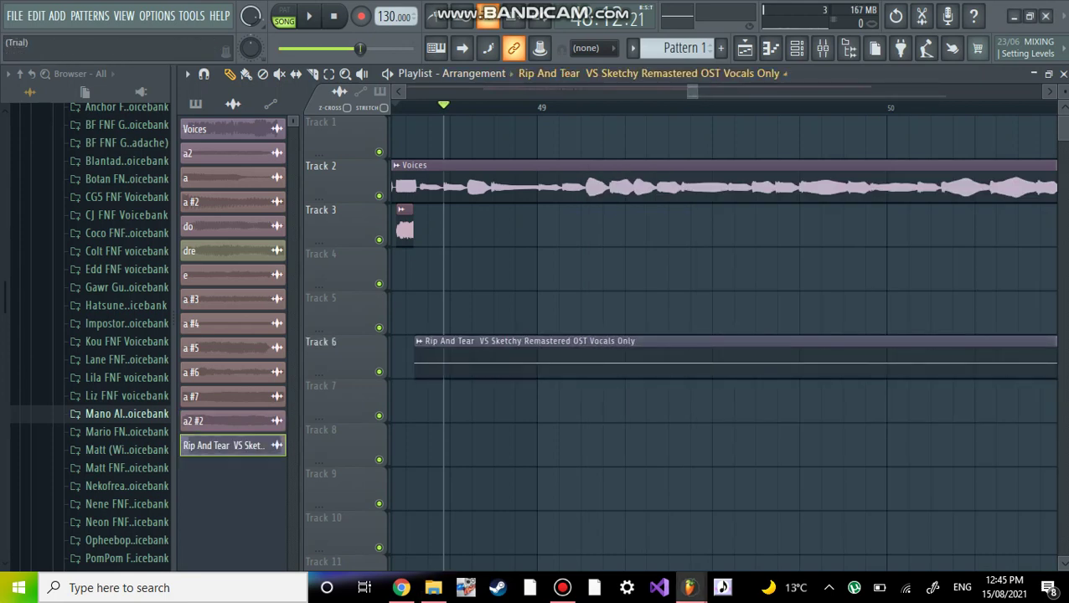
Step: Trim the silent start off the Rip And Tear vocals clip and move it to Track 3, just before bar 49
scroll(411, 352, down, 3)
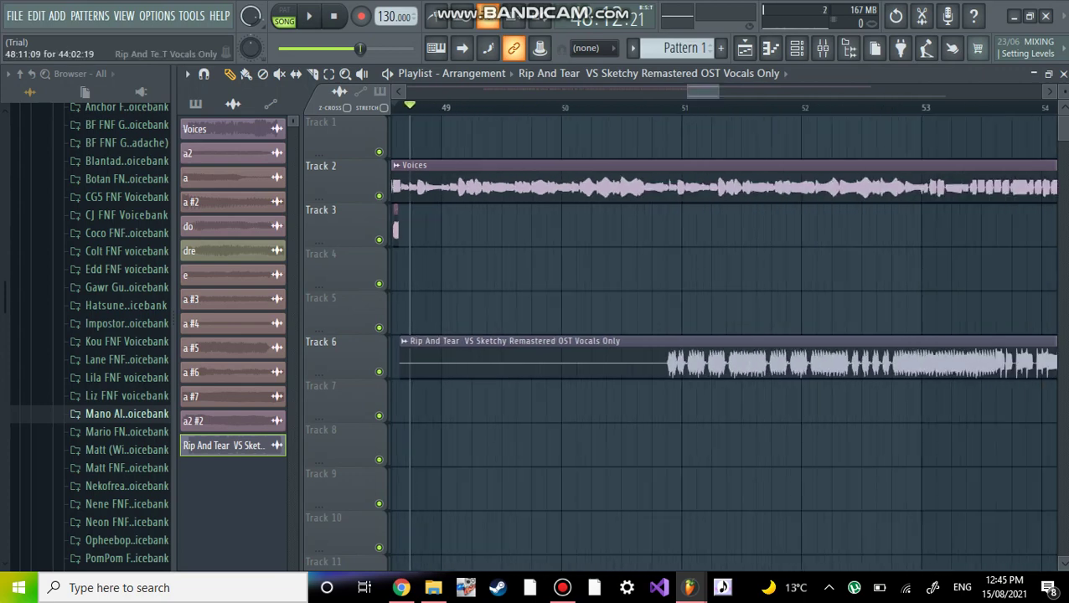
drag(417, 360, 470, 361)
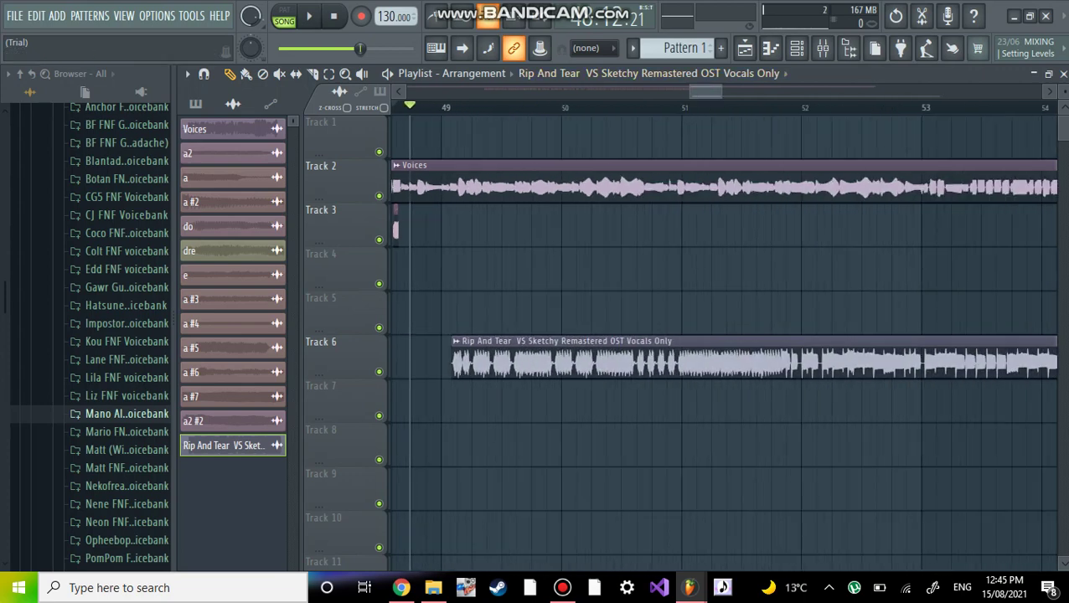
scroll(470, 361, up, 3)
scroll(393, 360, up, 1)
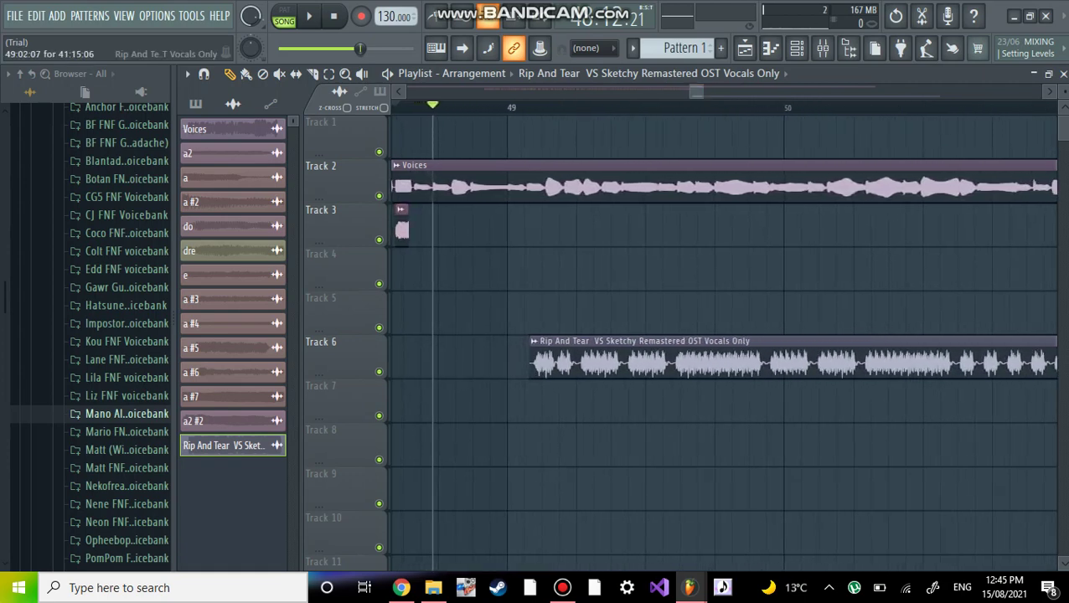
drag(549, 361, 473, 229)
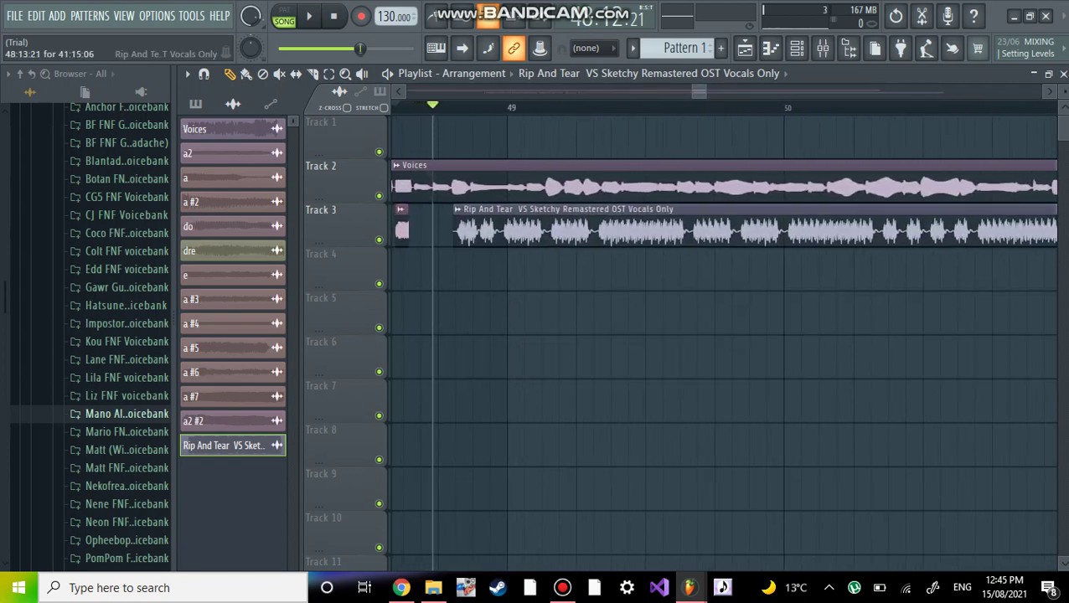
Step: Audition the Rip And Tear clip on Track 3, slice out its second short note and delete the pieces around it
key(space)
key(space)
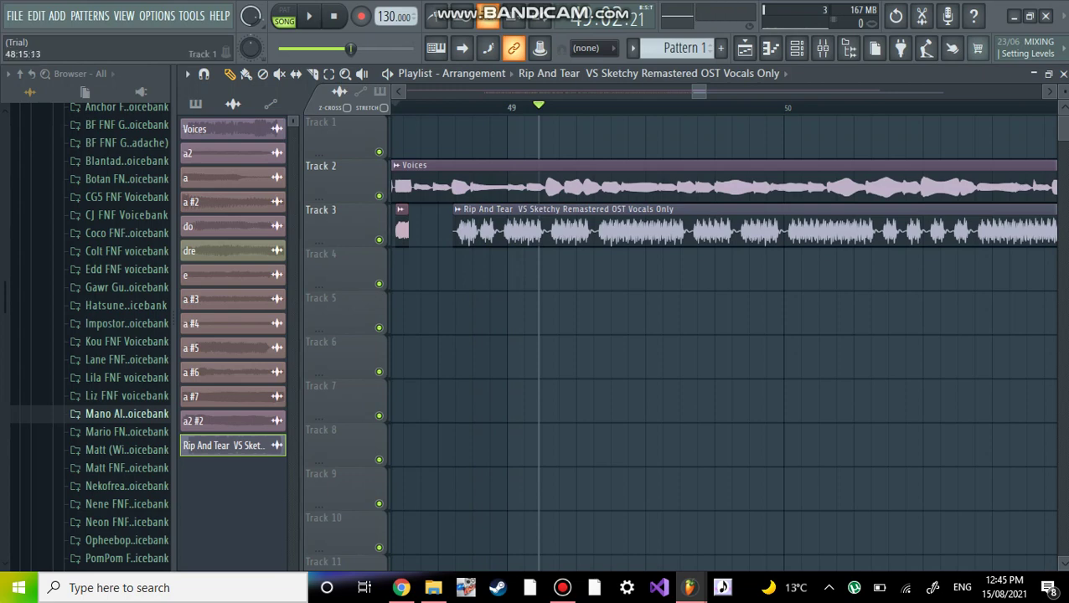
click(467, 108)
key(space)
key(space)
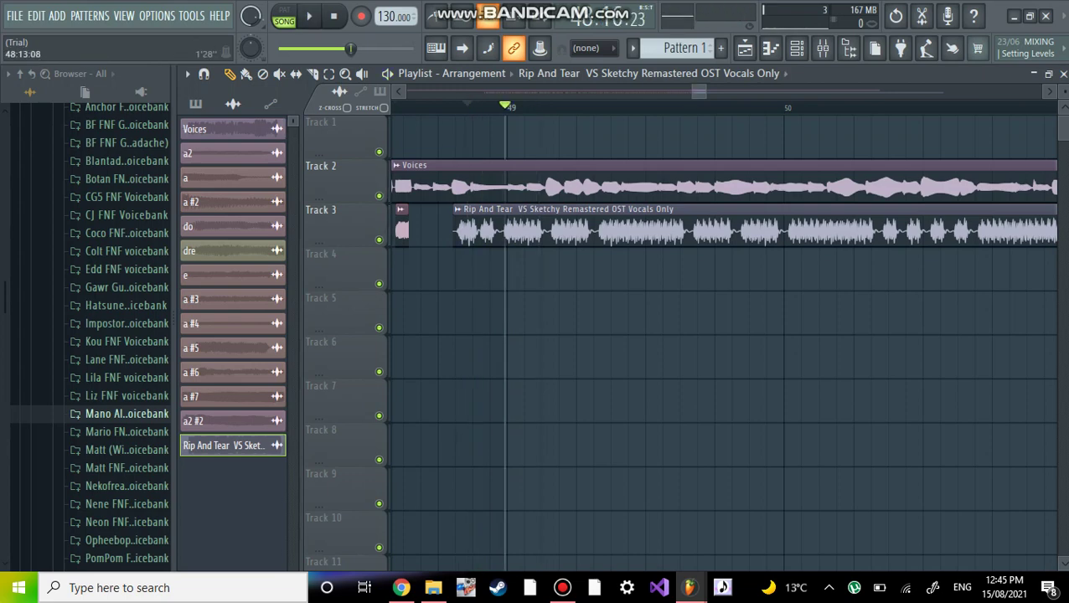
key(c)
click(496, 259)
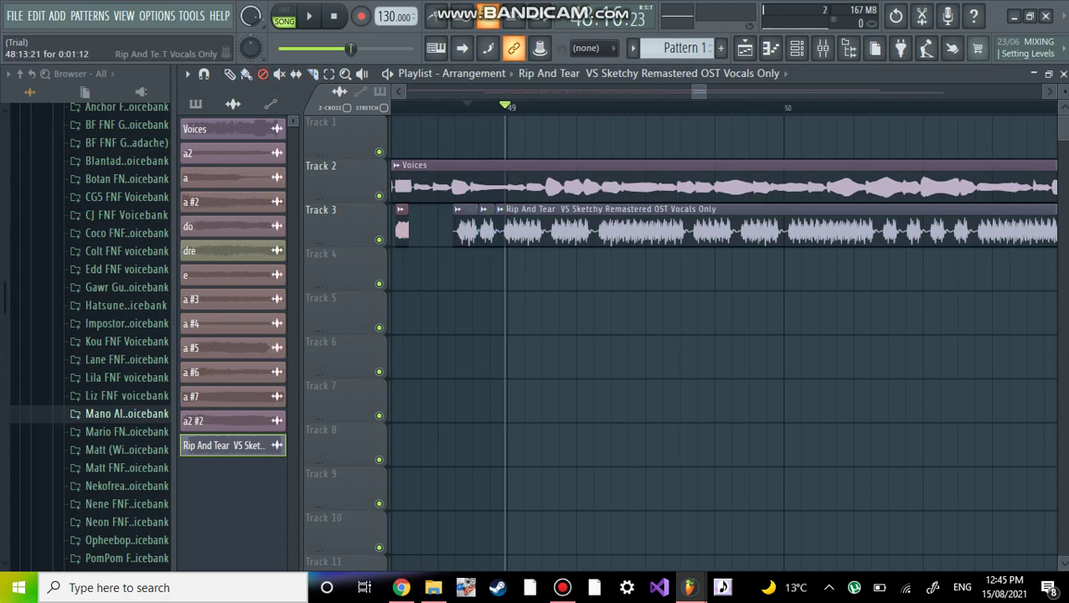
click(466, 228)
click(536, 228)
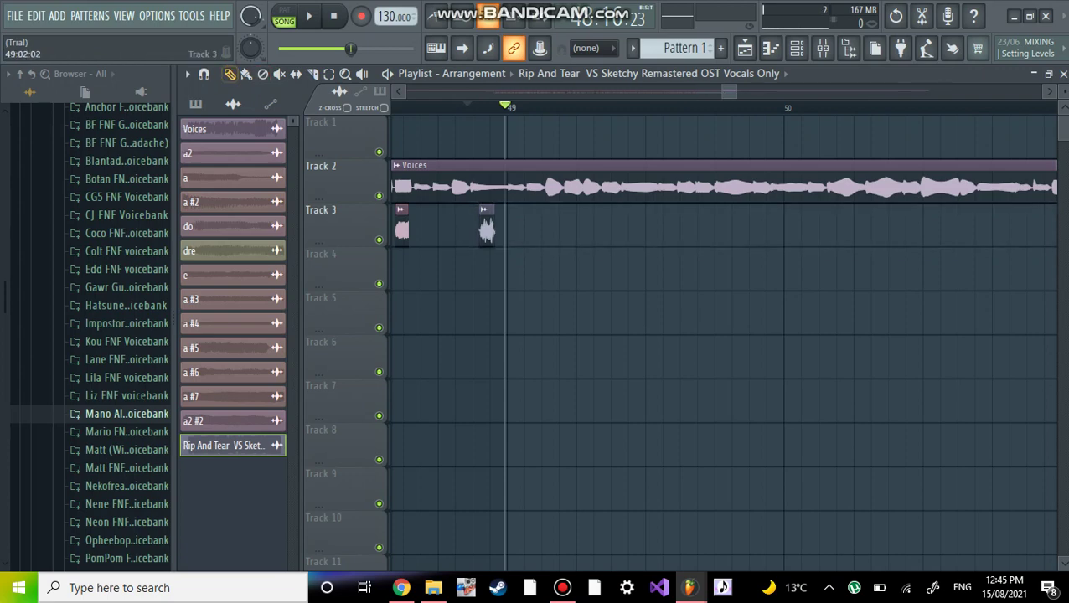
Step: Place the sliced note and two copies in a row after the existing short clip on Track 3, and play the passage
drag(486, 228, 419, 228)
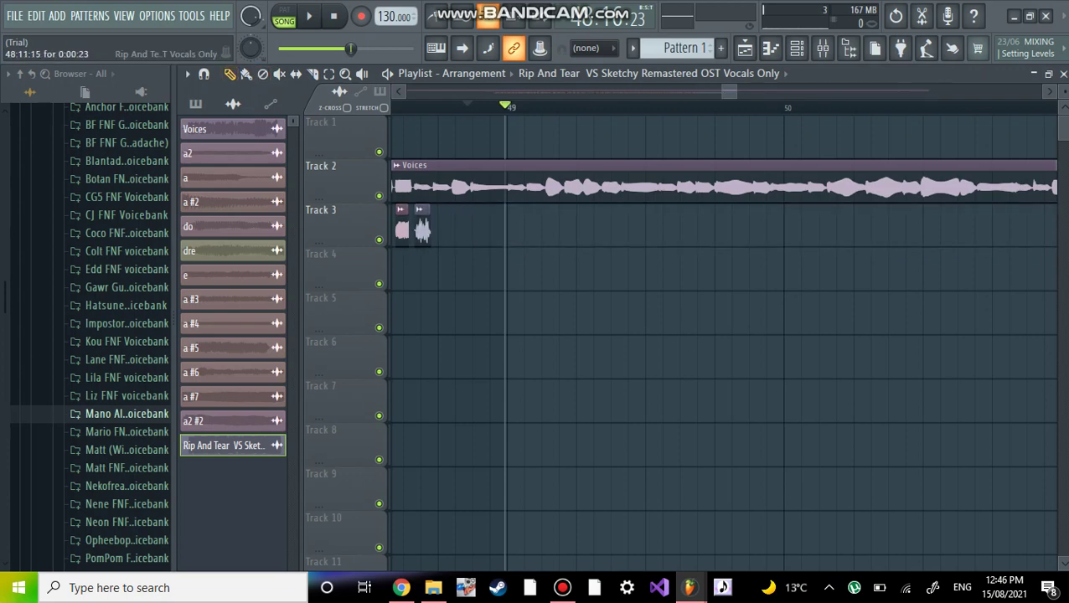
mouse_move(485, 228)
mouse_down()
mouse_move(441, 228)
mouse_move(485, 228)
mouse_move(463, 228)
mouse_up()
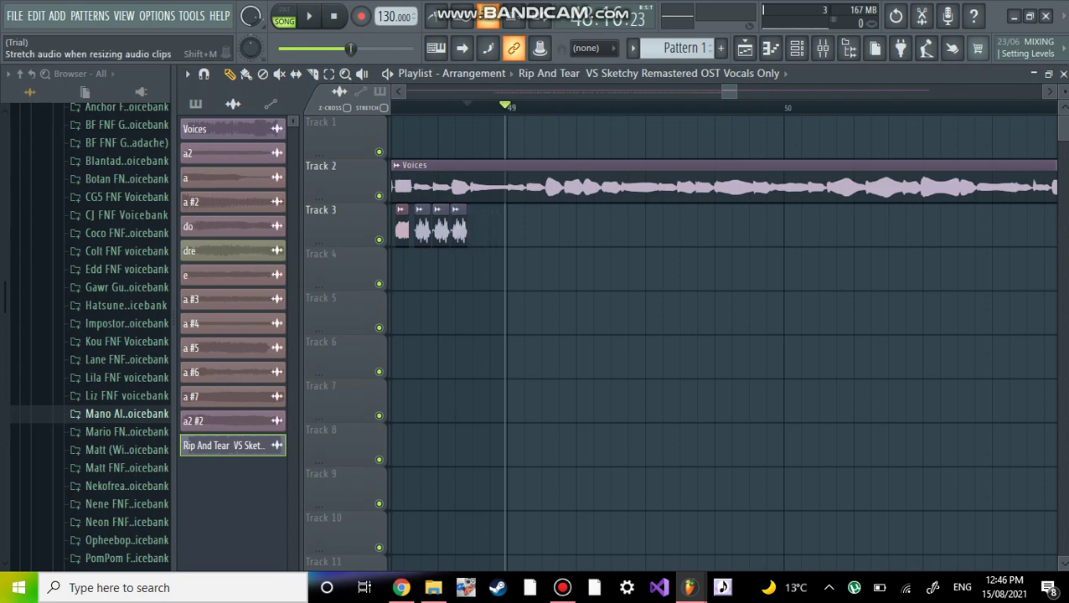
click(398, 108)
key(space)
key(space)
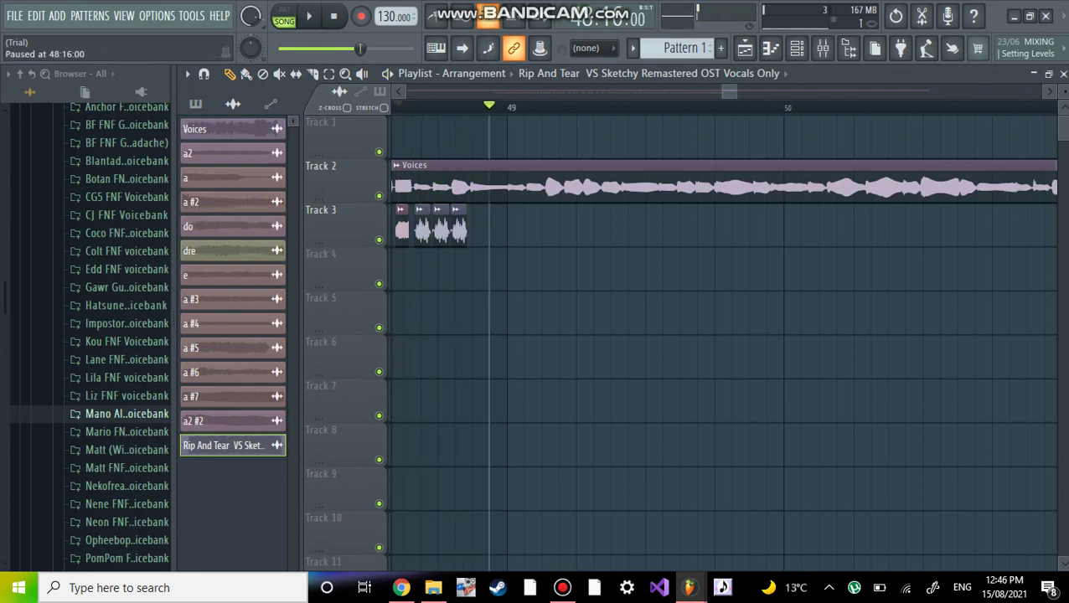
key(space)
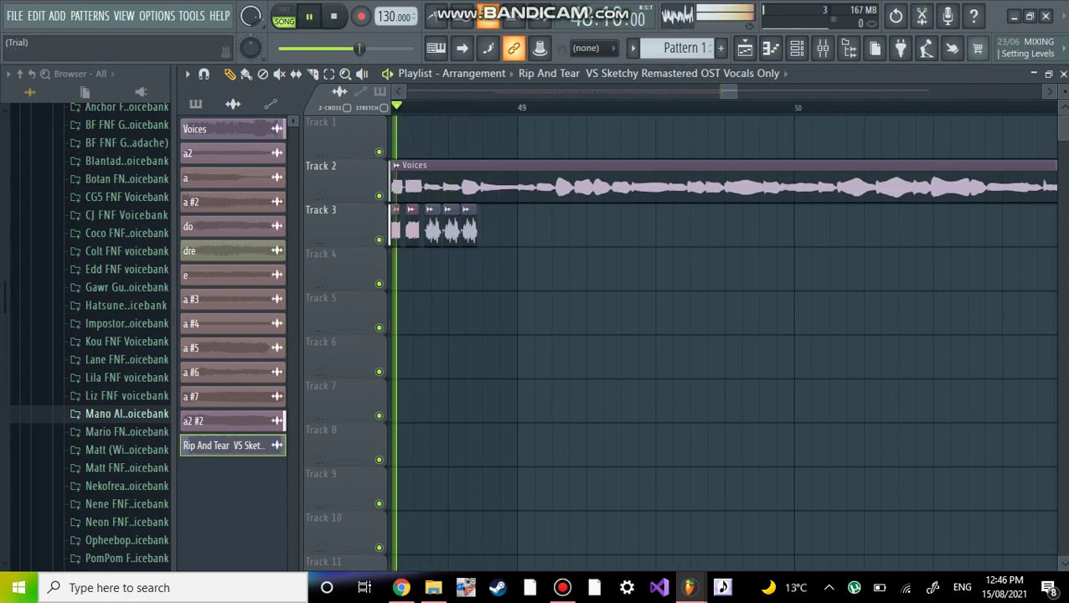
key(space)
Step: Place another Rip And Tear vocals clip on Track 7 after bar 49 and extend its end to about bar 66
click(597, 401)
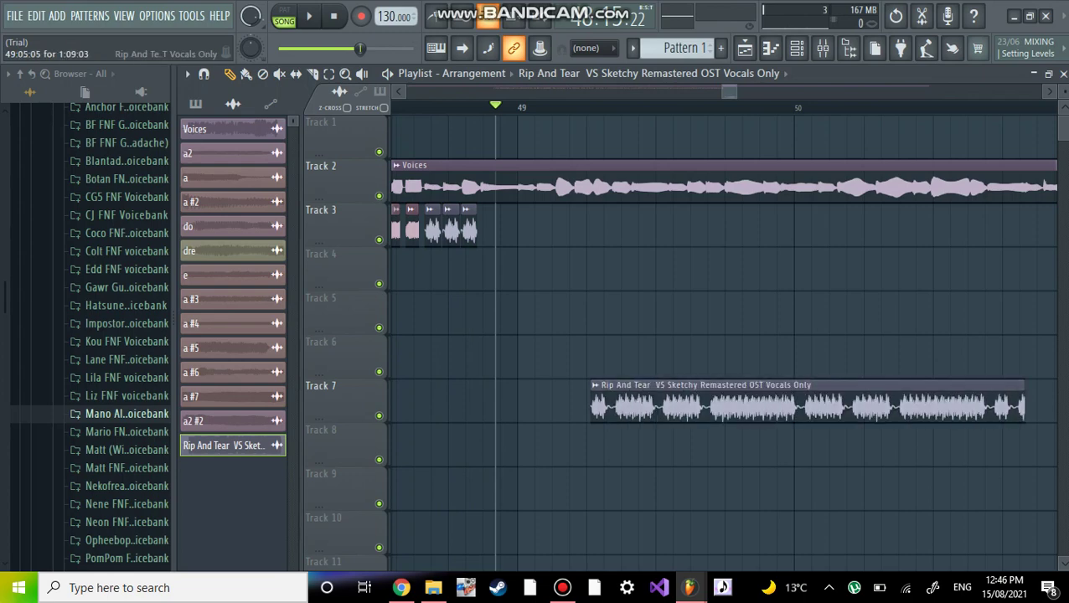
scroll(444, 402, down, 5)
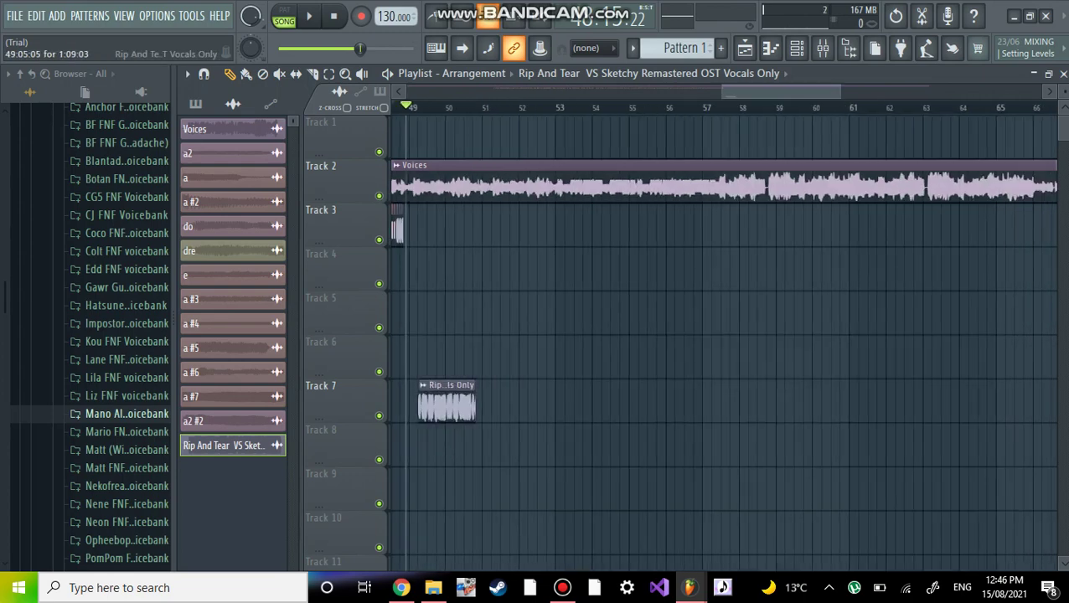
scroll(721, 335, right, 2)
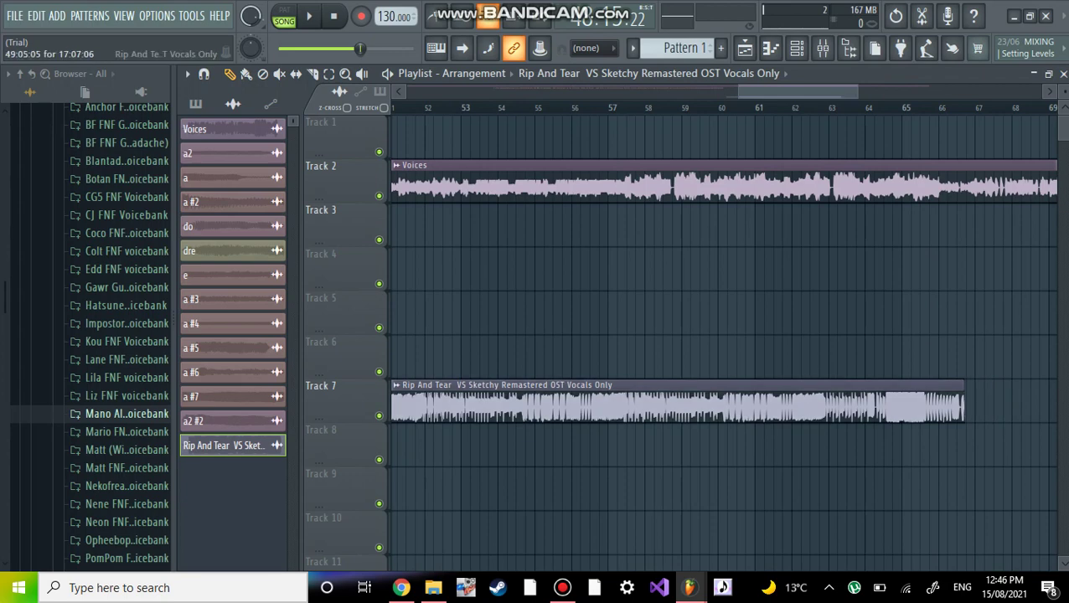
Step: Audition the Rip And Tear clip on Track 7 between bars 51 and 56 to locate a longer sustained note
click(431, 107)
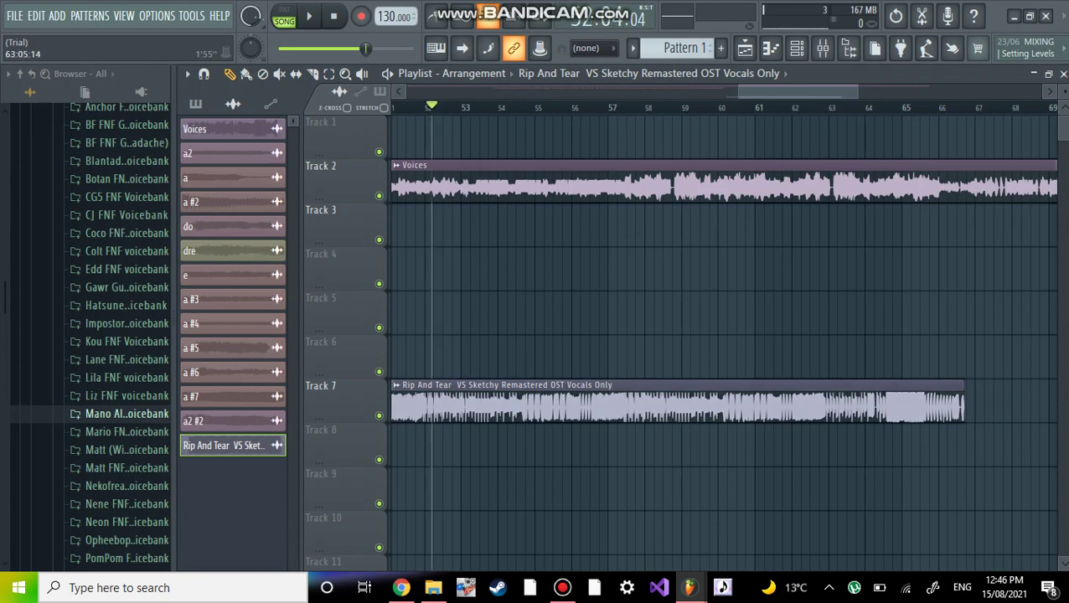
scroll(433, 335, up, 5)
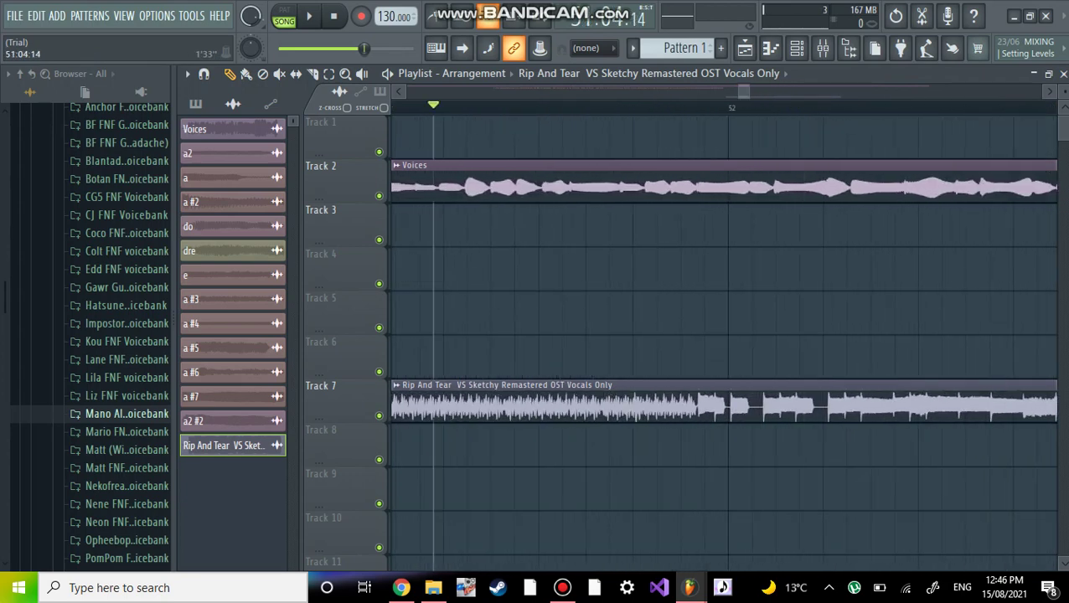
key(space)
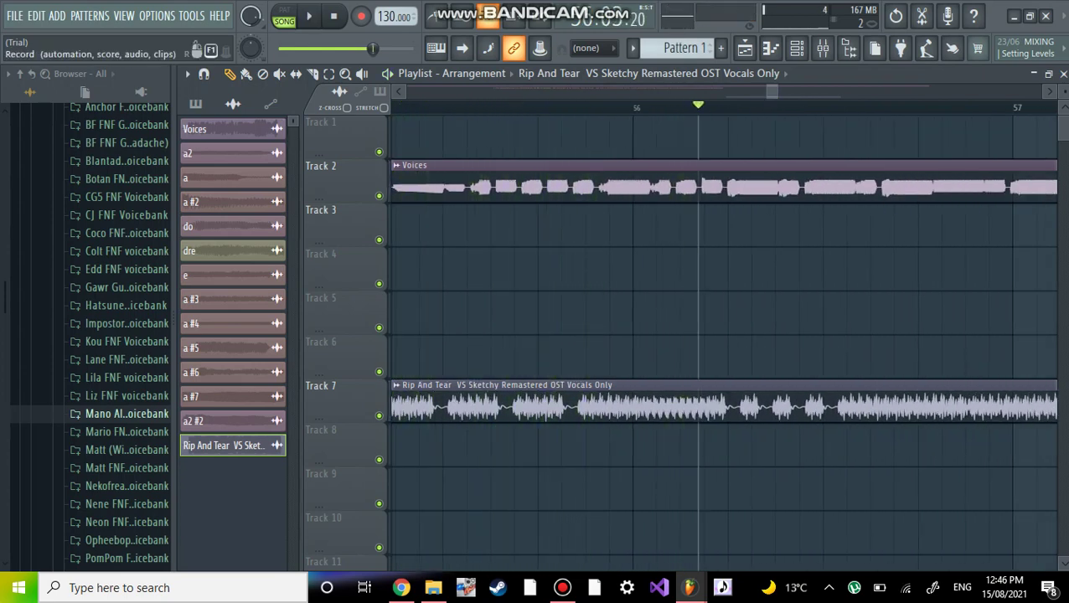
key(space)
key(space)
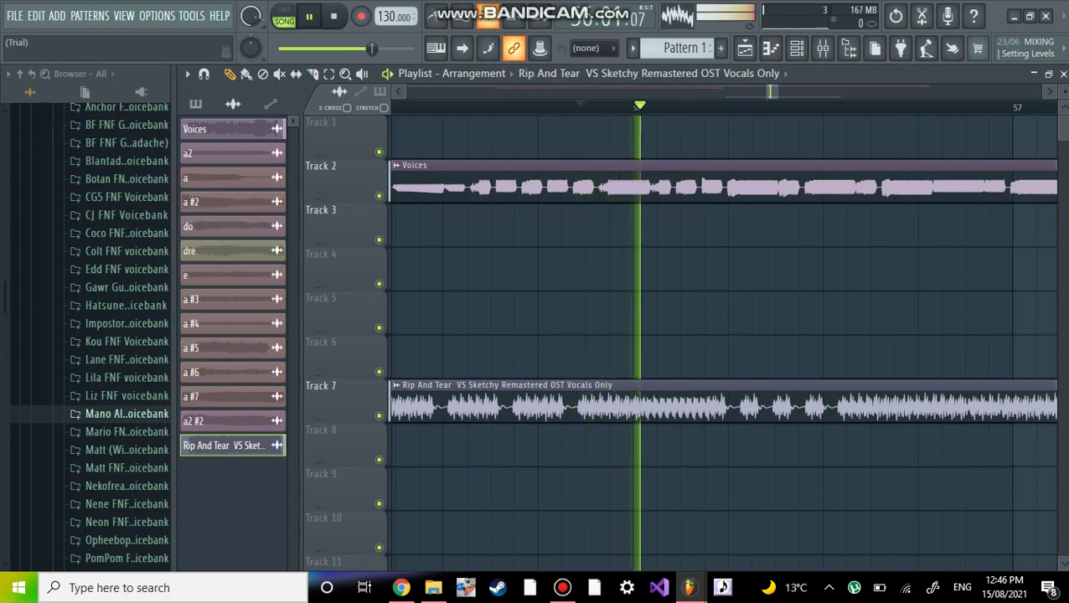
key(space)
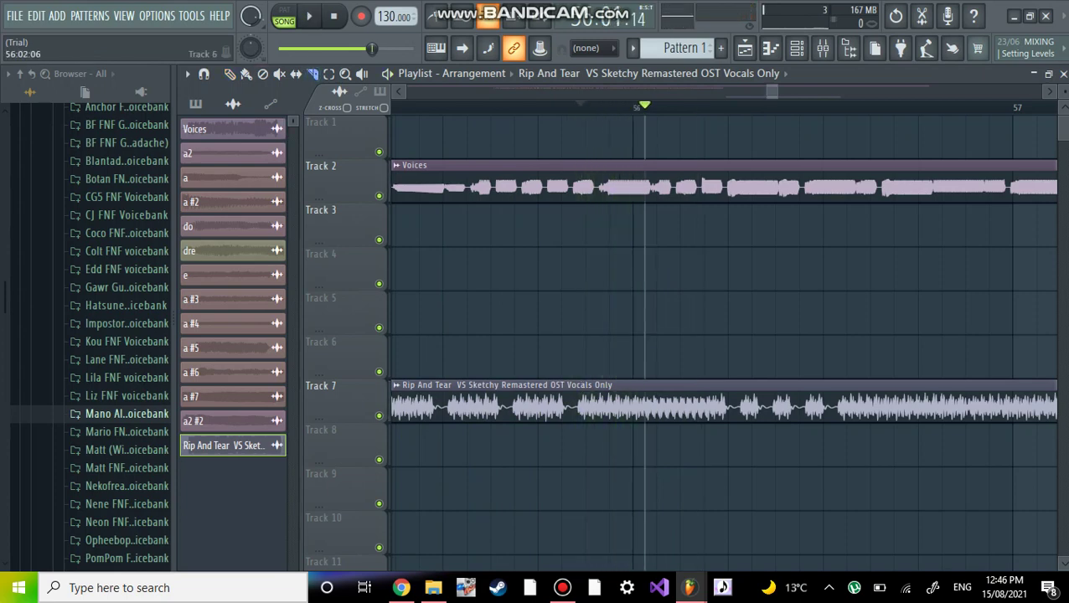
Step: Slice out the sustained note just after bar 56 on Track 7 and delete the pieces before and after it
drag(644, 456, 644, 456)
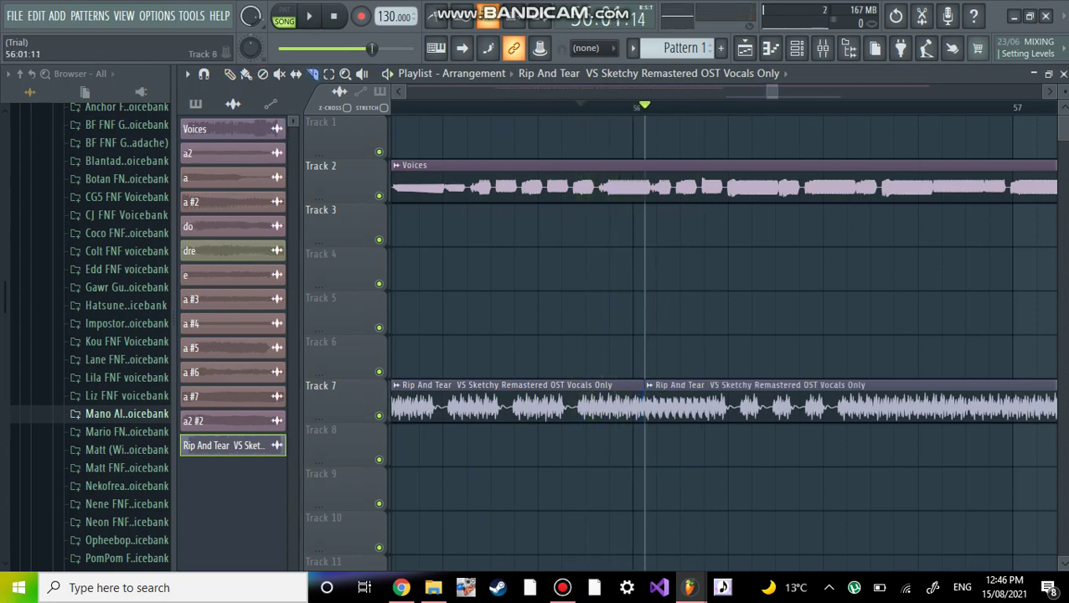
key(space)
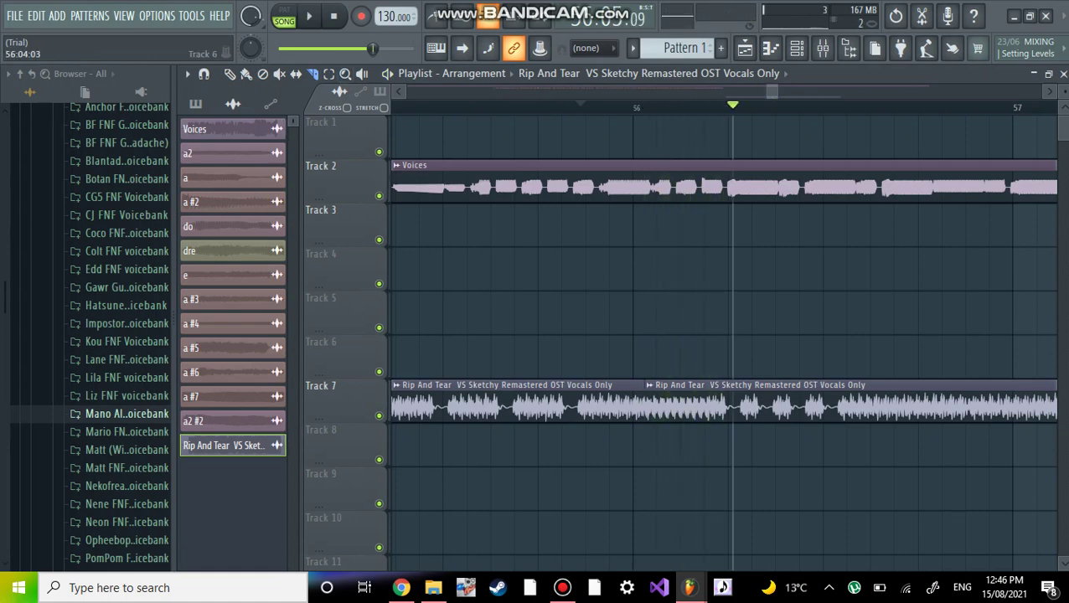
drag(707, 398, 706, 398)
key(d)
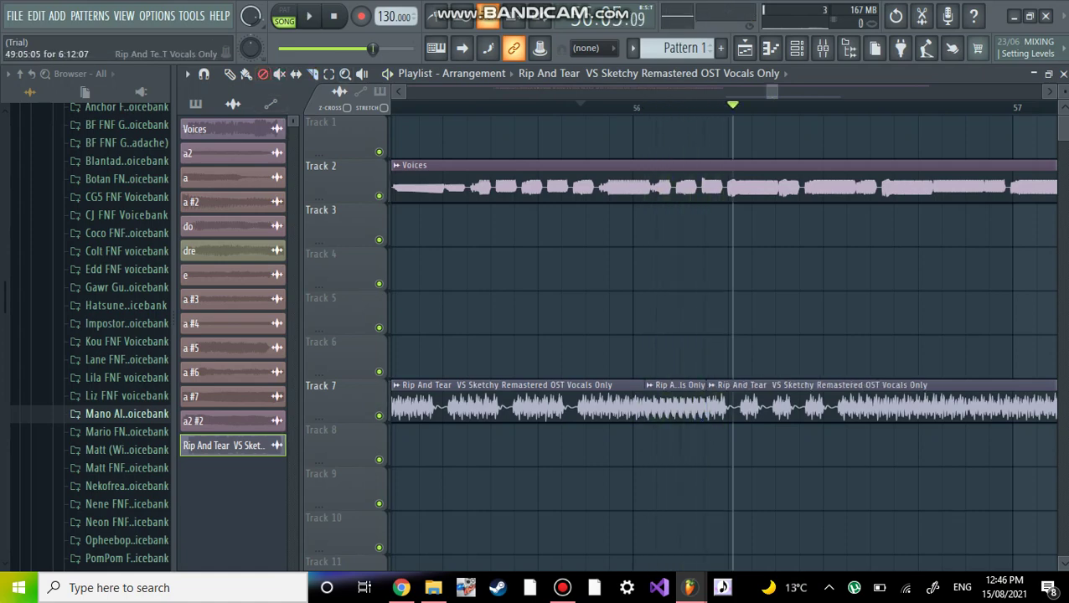
click(515, 406)
click(880, 406)
key(p)
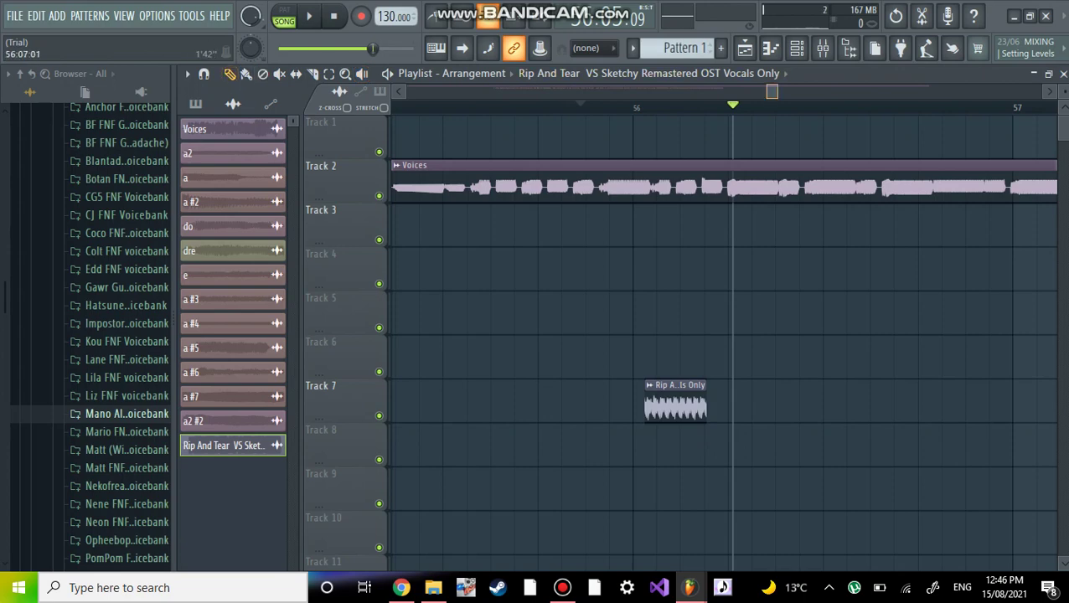
Step: Move the sliced long note directly after the three short notes on Track 3, trim its end before bar 49 and play the passage
scroll(725, 335, down, 3)
drag(984, 408, 477, 230)
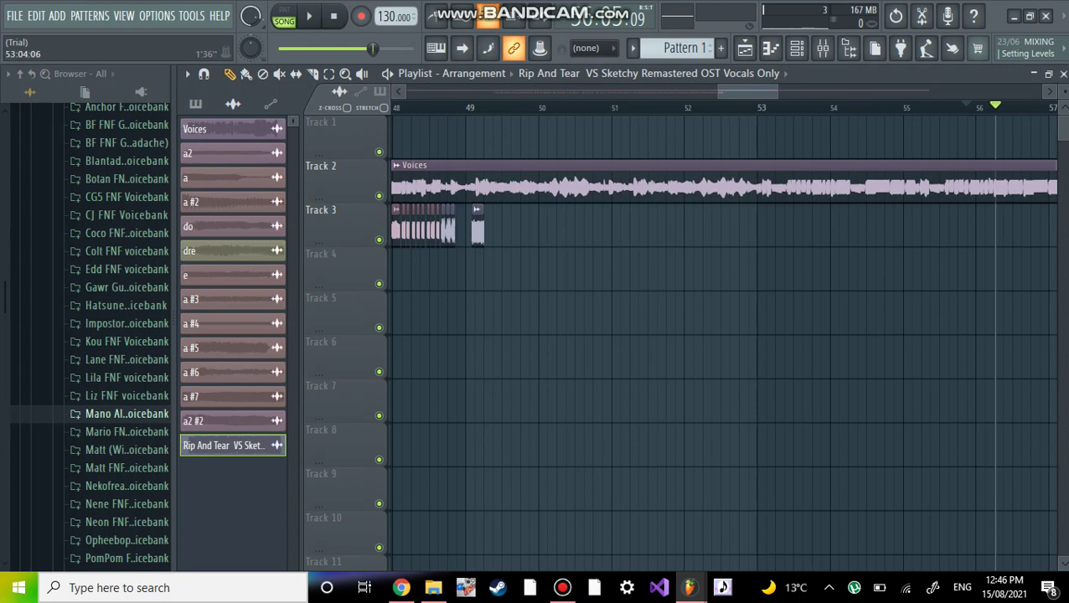
scroll(645, 227, up, 4)
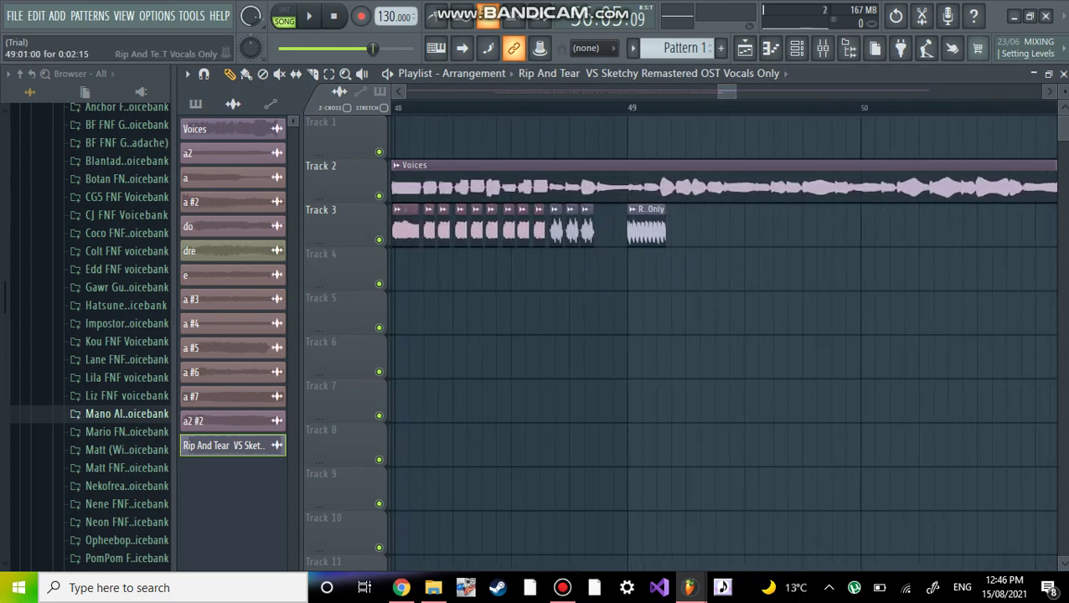
drag(645, 230, 615, 230)
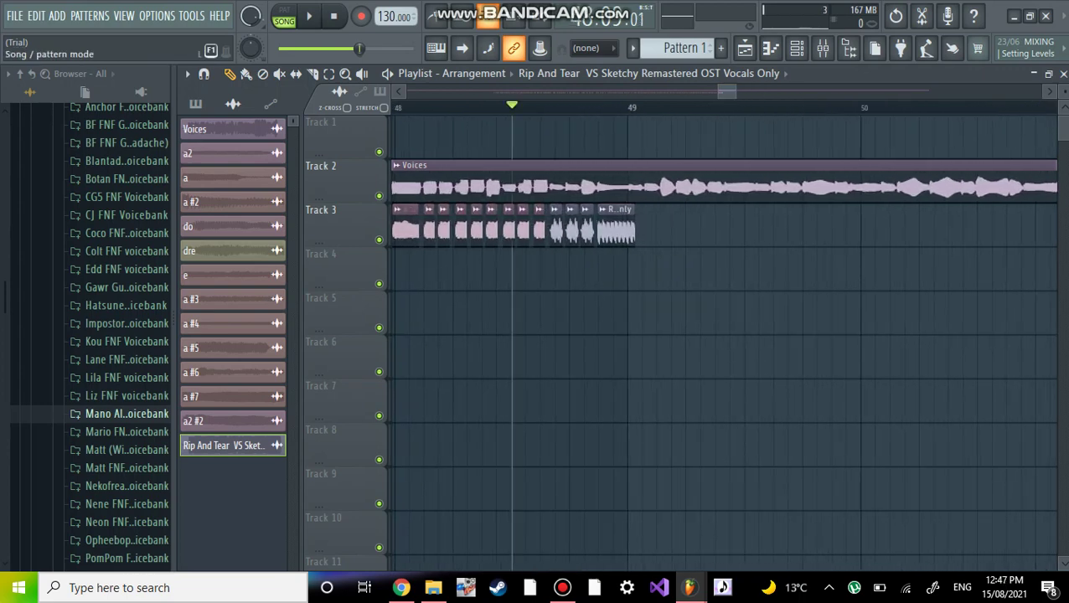
key(space)
key(space)
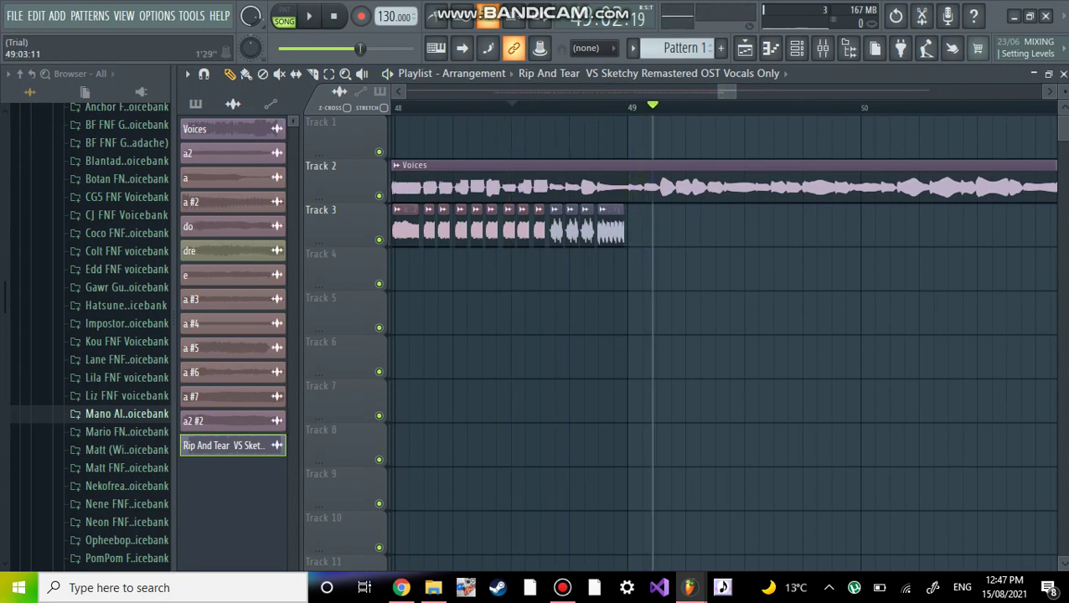
Step: Place six short notes in a row from bar 49 on Track 3 plus a seventh after a gap, and play the passage
scroll(721, 335, down, 3)
scroll(721, 335, up, 5)
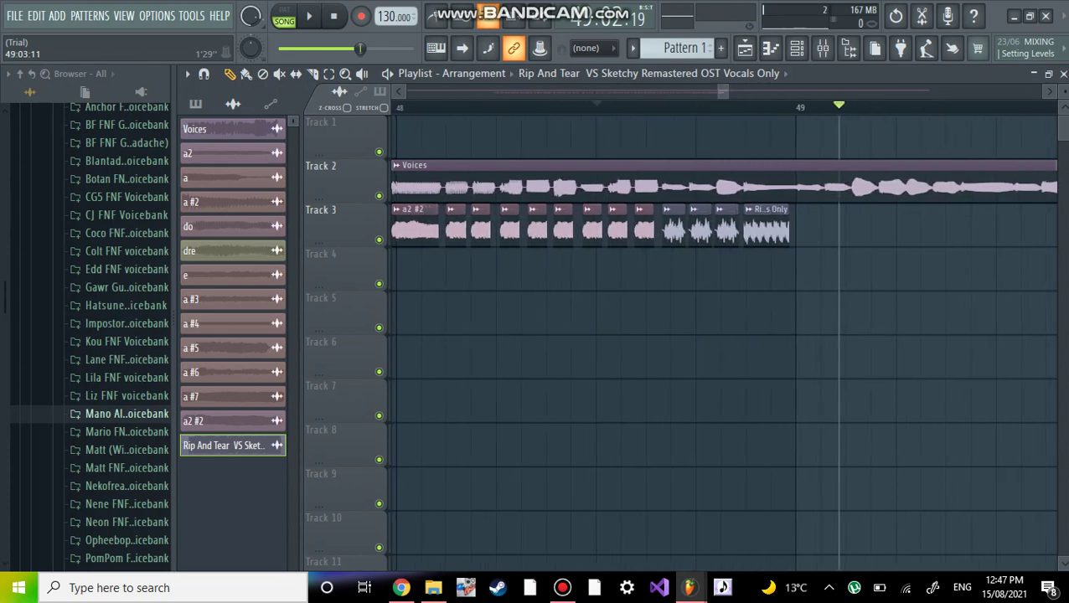
scroll(721, 335, right, 2)
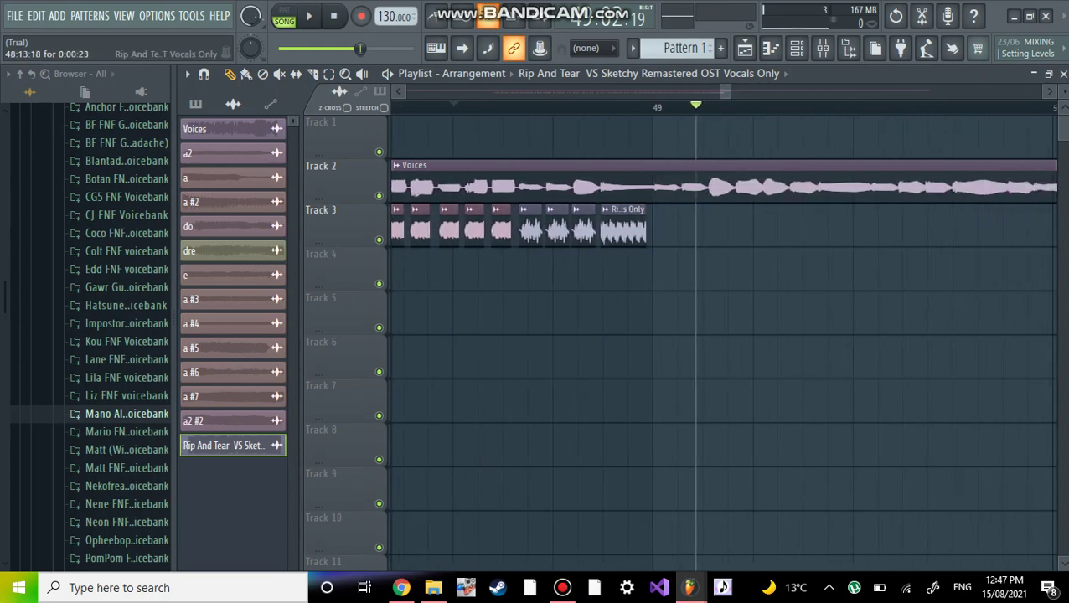
click(659, 227)
click(693, 227)
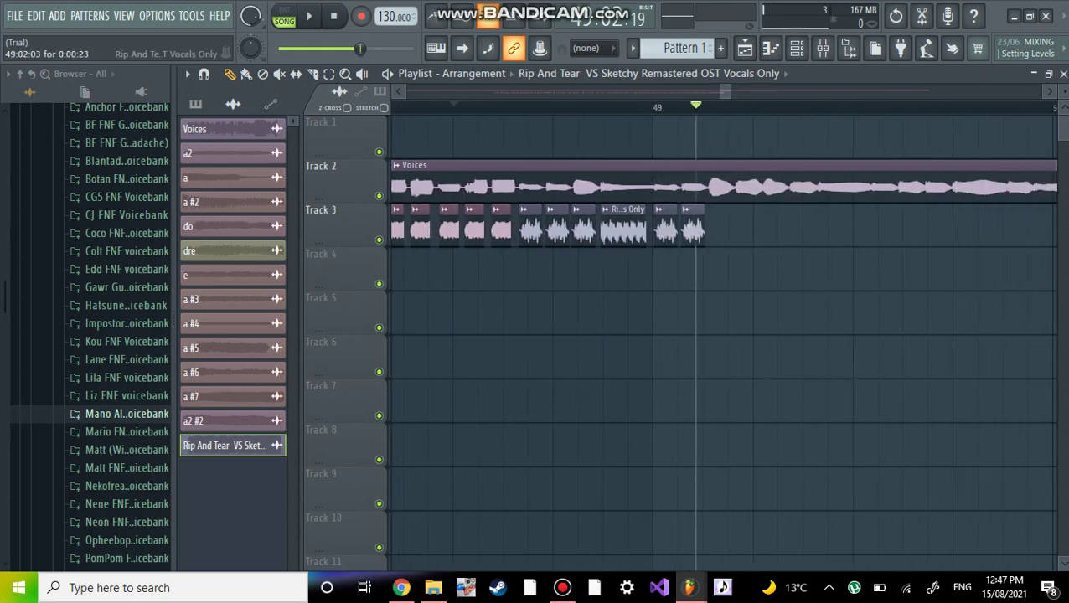
click(719, 226)
click(746, 226)
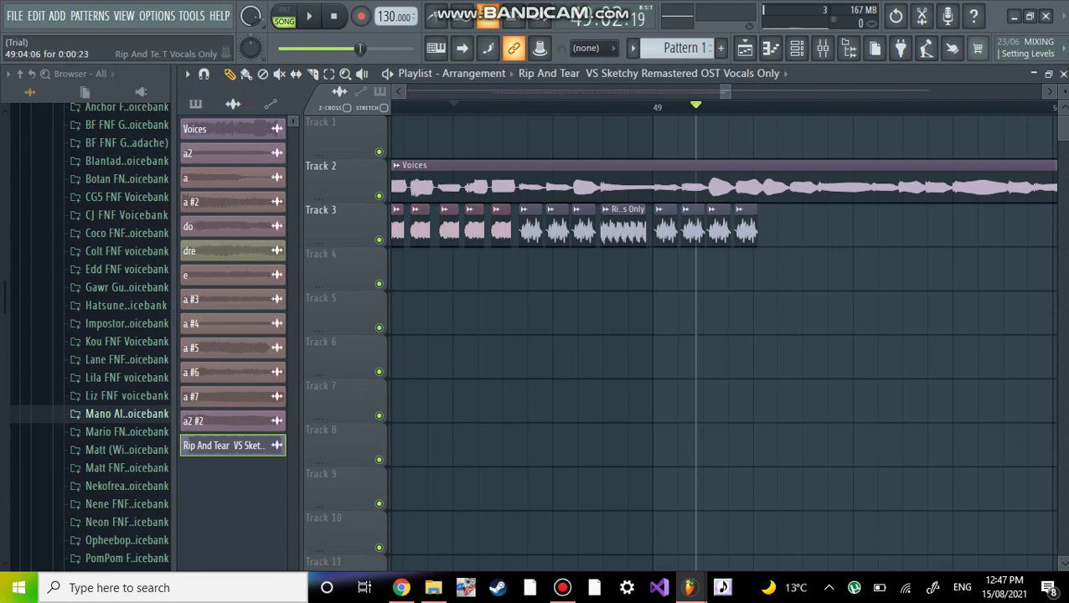
click(773, 227)
click(800, 226)
drag(838, 226, 880, 226)
key(space)
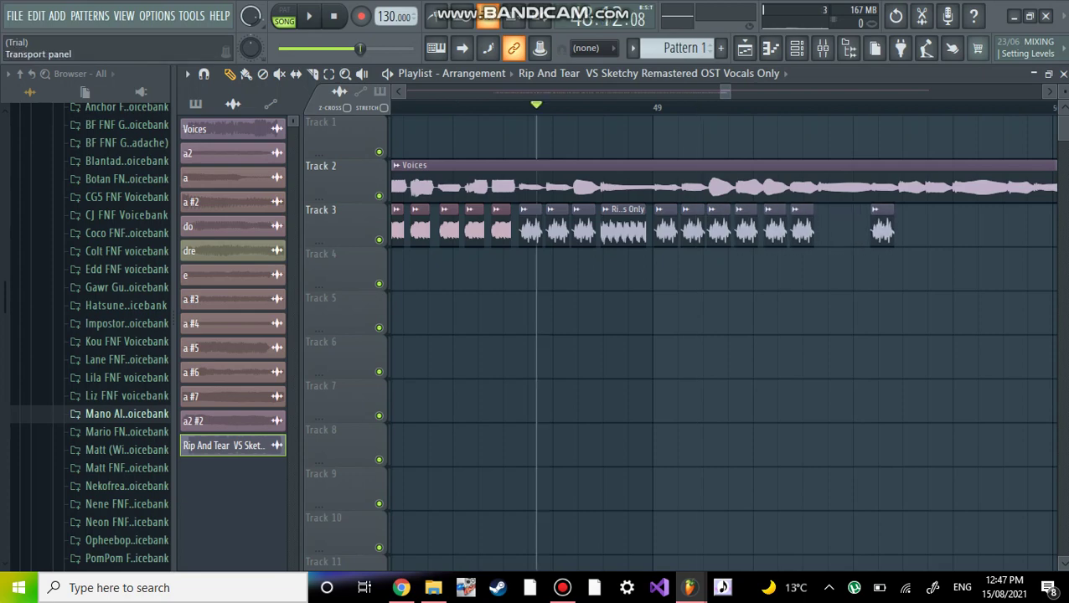
key(space)
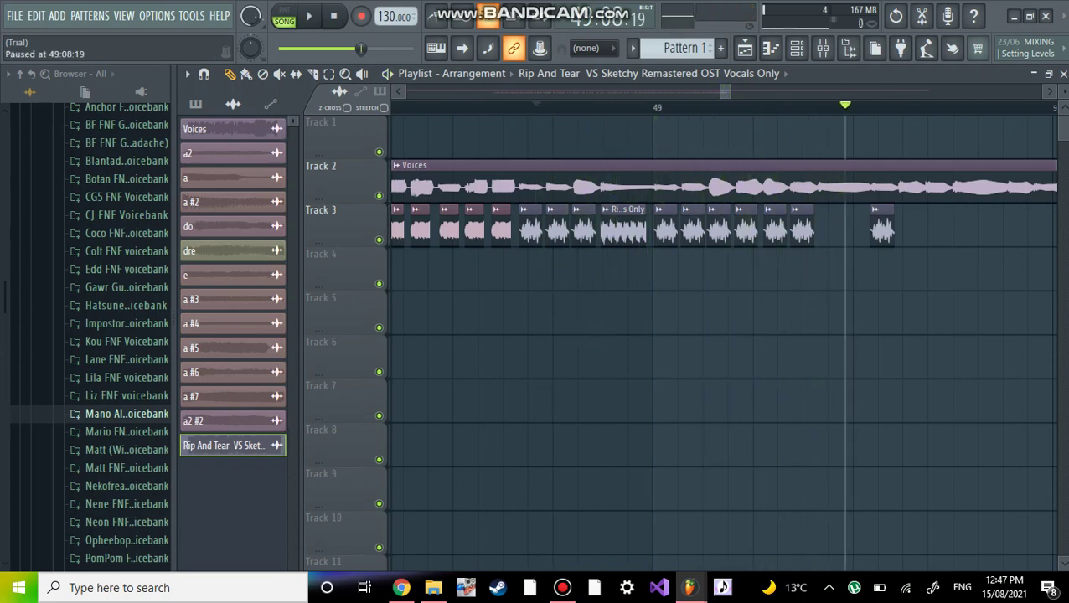
Step: Fill the Track 3 gap with a long note, add two more short notes after the seventh and play the passage
click(934, 226)
drag(934, 227, 842, 227)
click(914, 226)
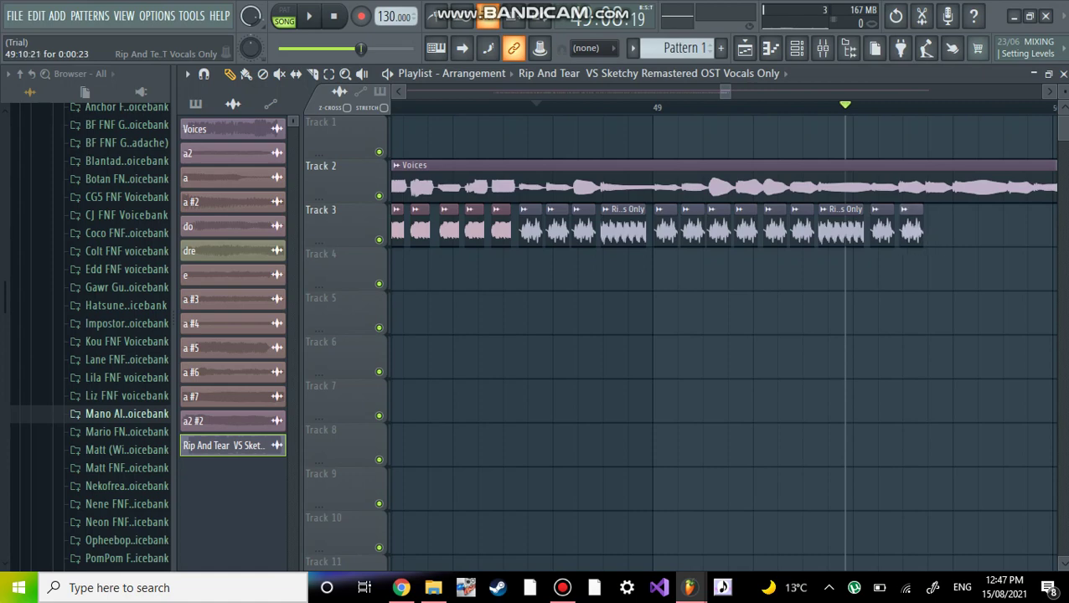
click(937, 226)
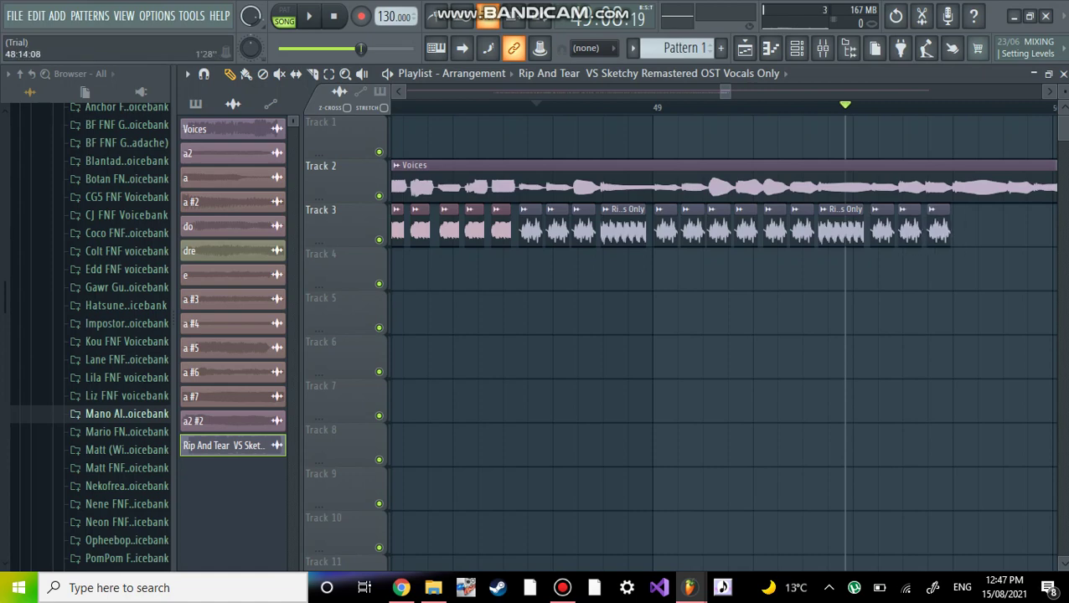
key(space)
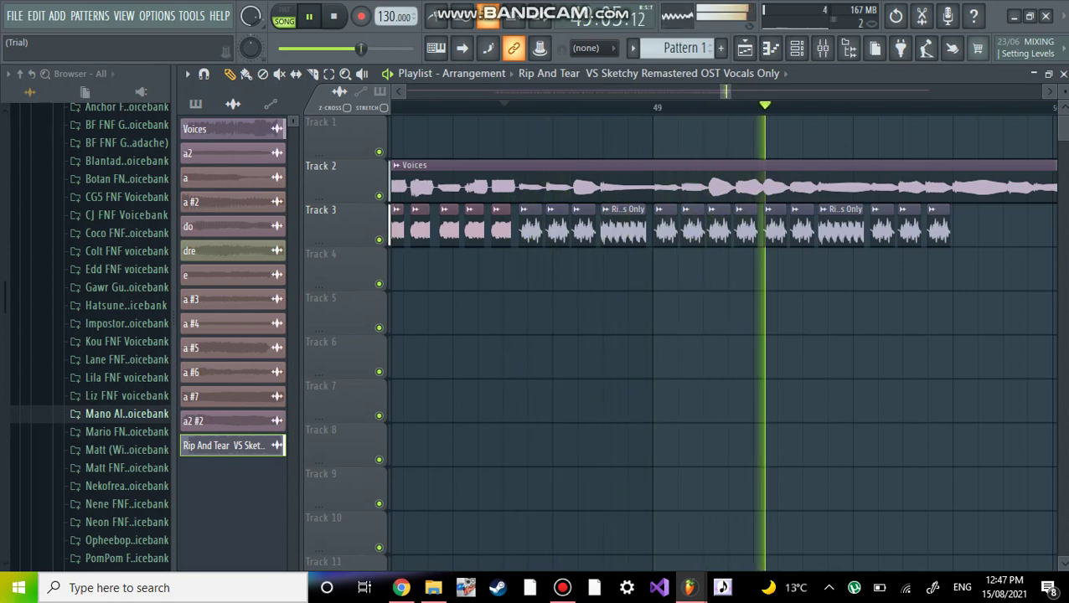
key(space)
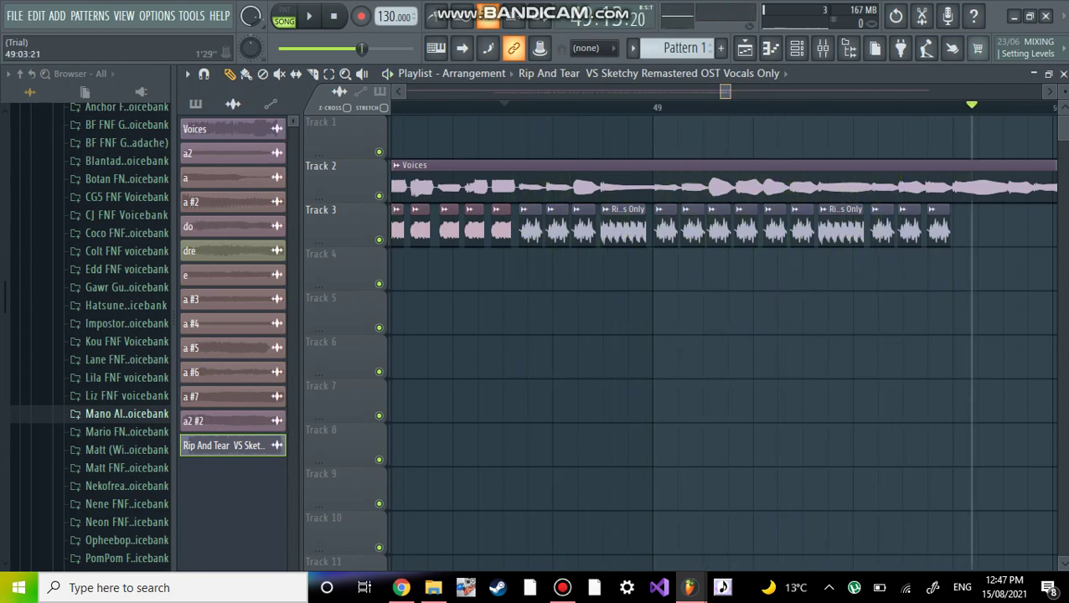
Step: Continue Track 3 across bar 50 with alternating long, short, long and short notes, and play the passage
key(space)
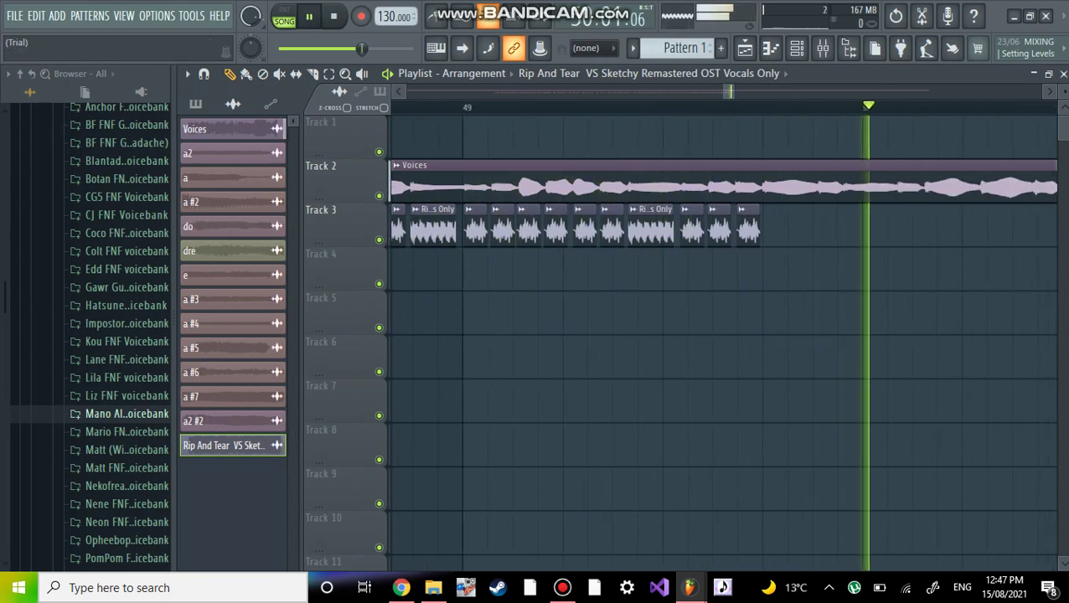
key(space)
click(828, 226)
click(911, 226)
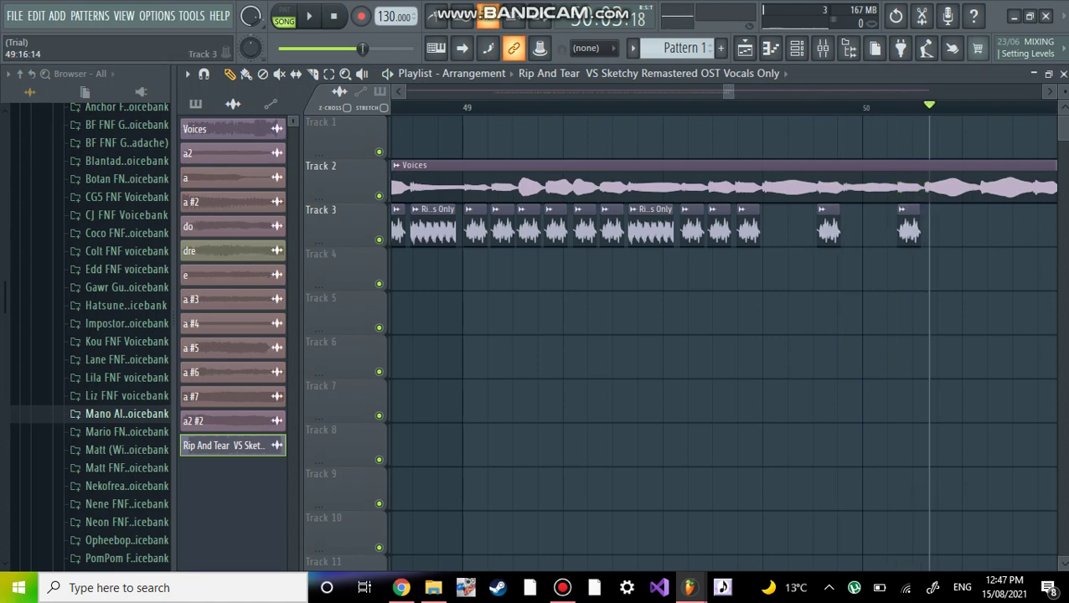
drag(887, 226, 863, 226)
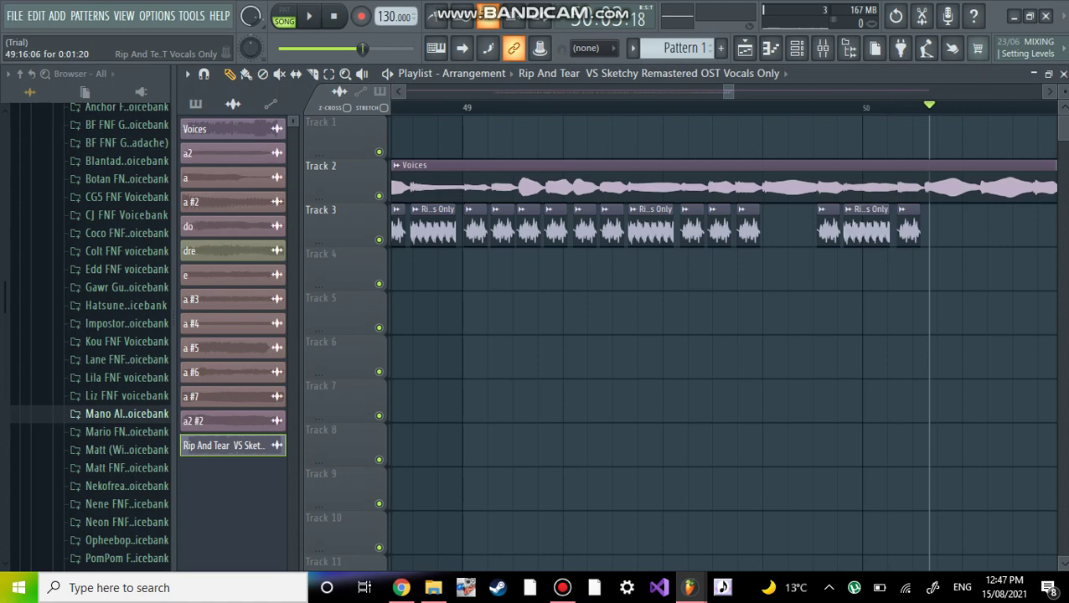
drag(798, 226, 786, 226)
click(497, 107)
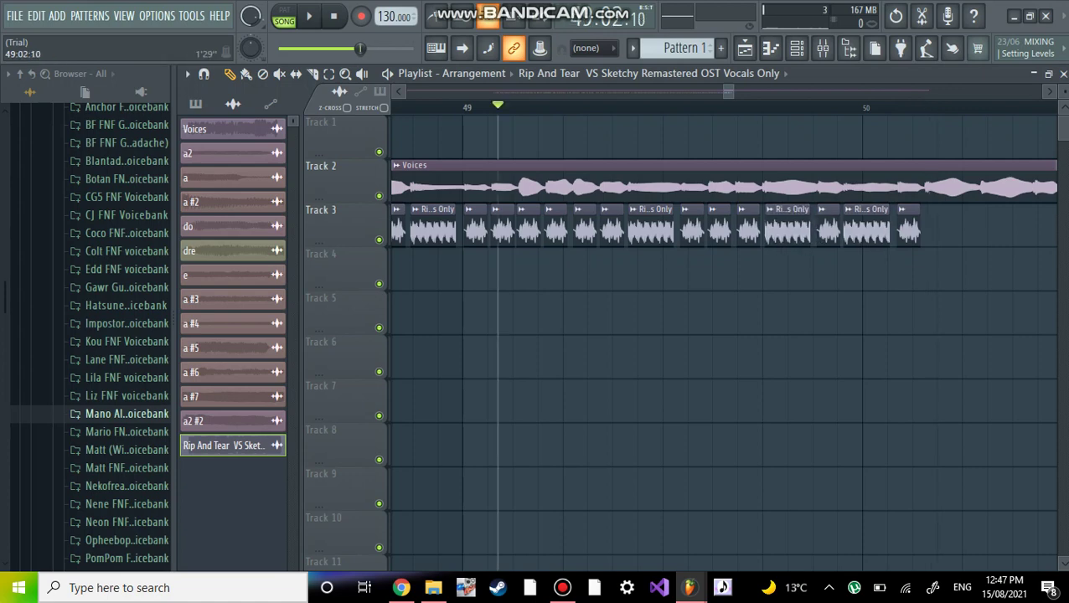
click(308, 16)
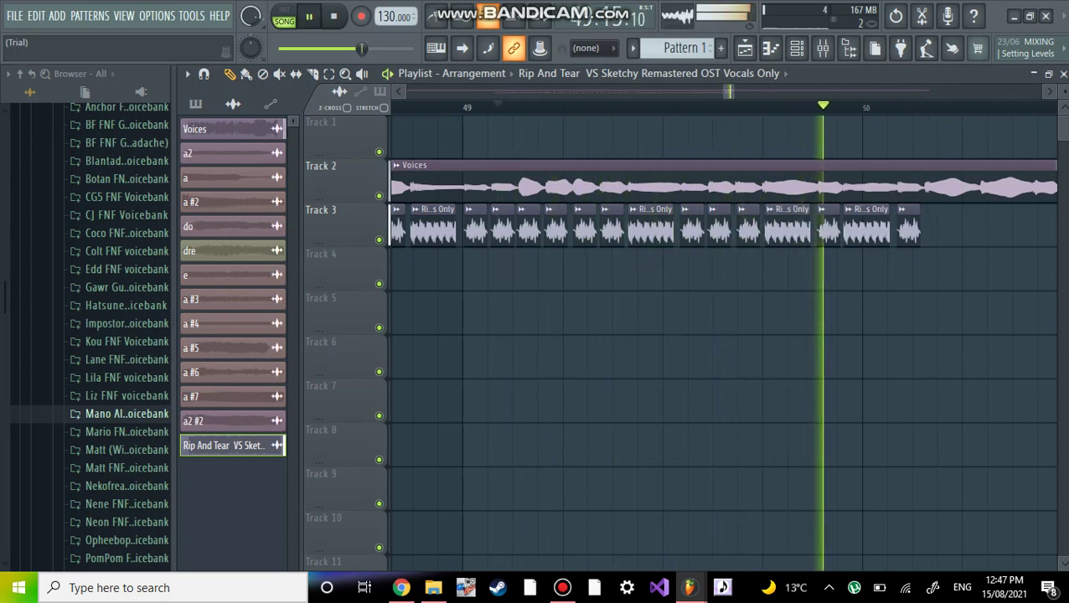
key(space)
Step: Extend Track 3 after bar 50 with long, long, short, long and short notes, and play from before bar 50
drag(977, 226, 948, 226)
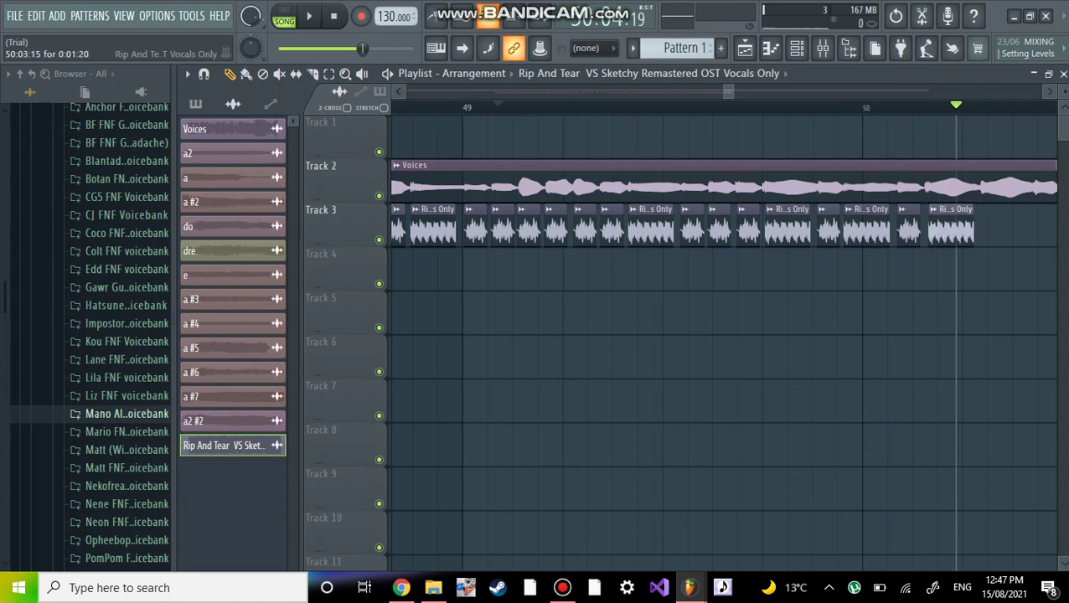
drag(1029, 226, 1008, 227)
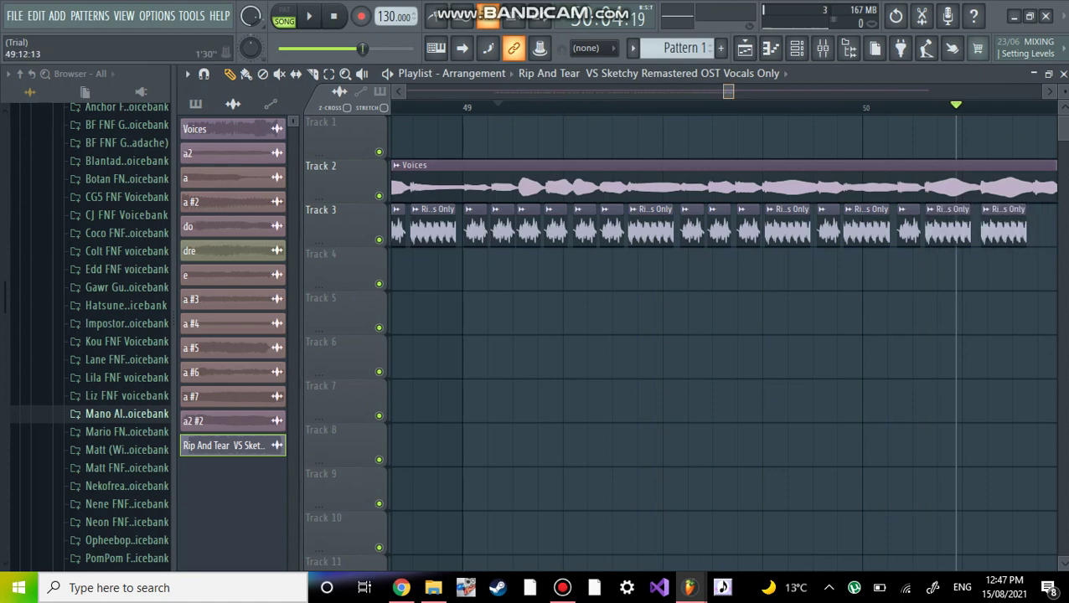
scroll(722, 335, right, 5)
scroll(722, 335, left, 2)
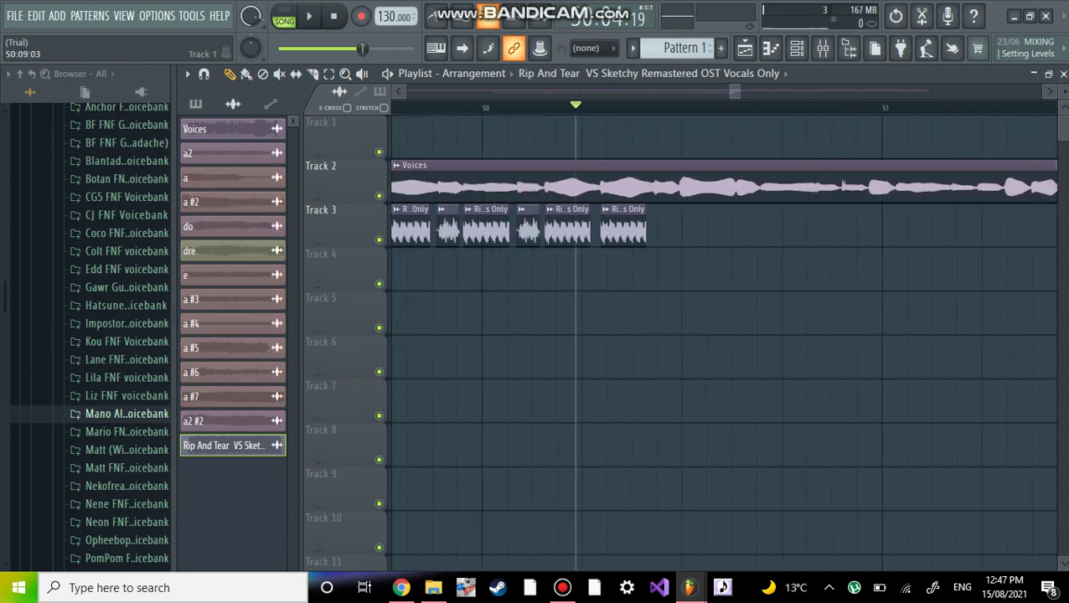
drag(693, 268, 662, 227)
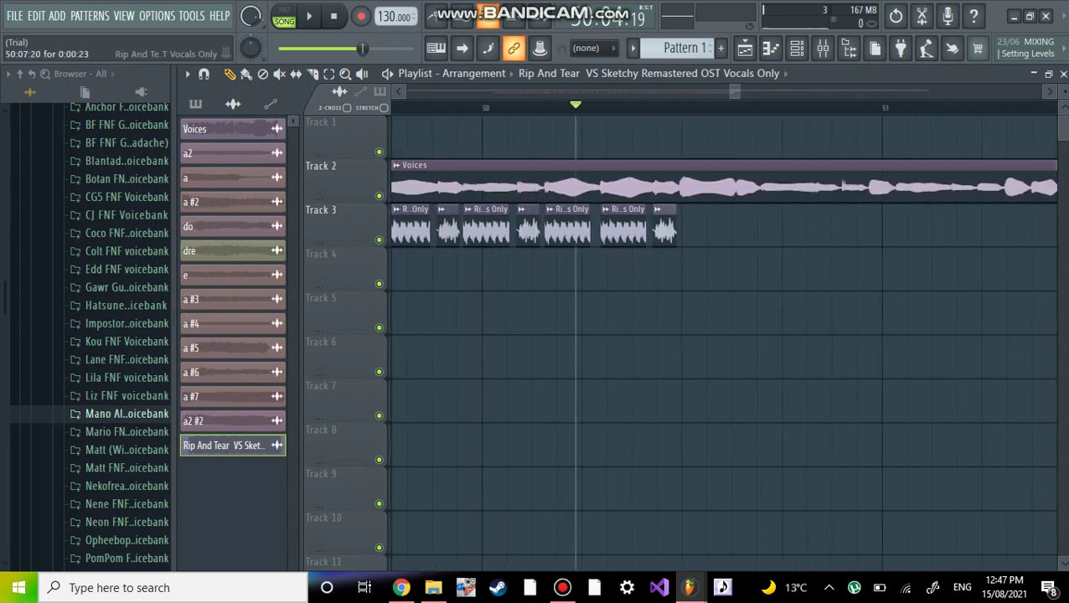
click(706, 227)
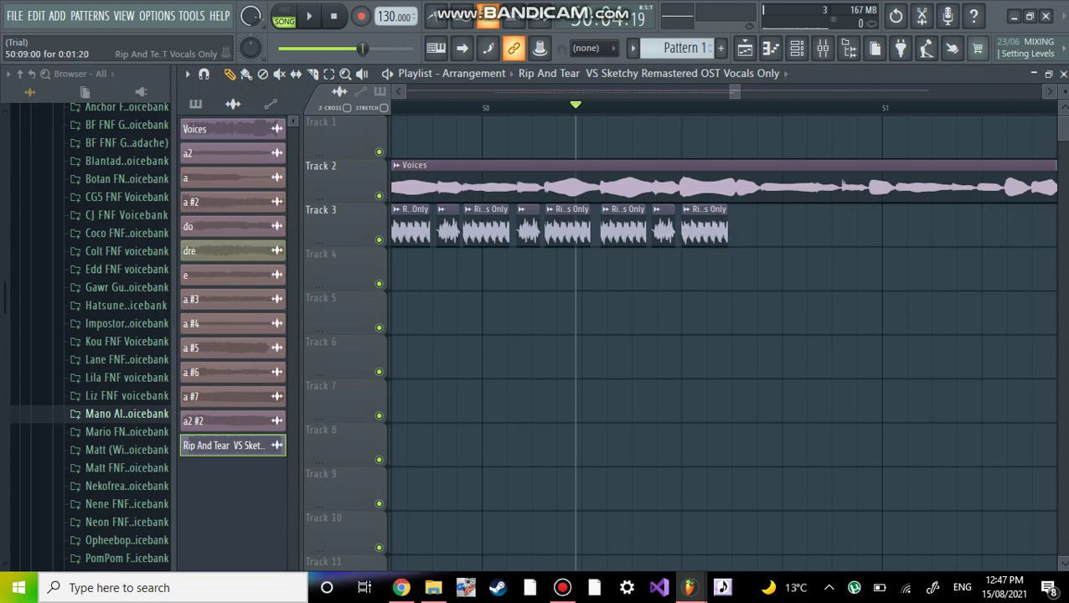
drag(789, 227, 703, 226)
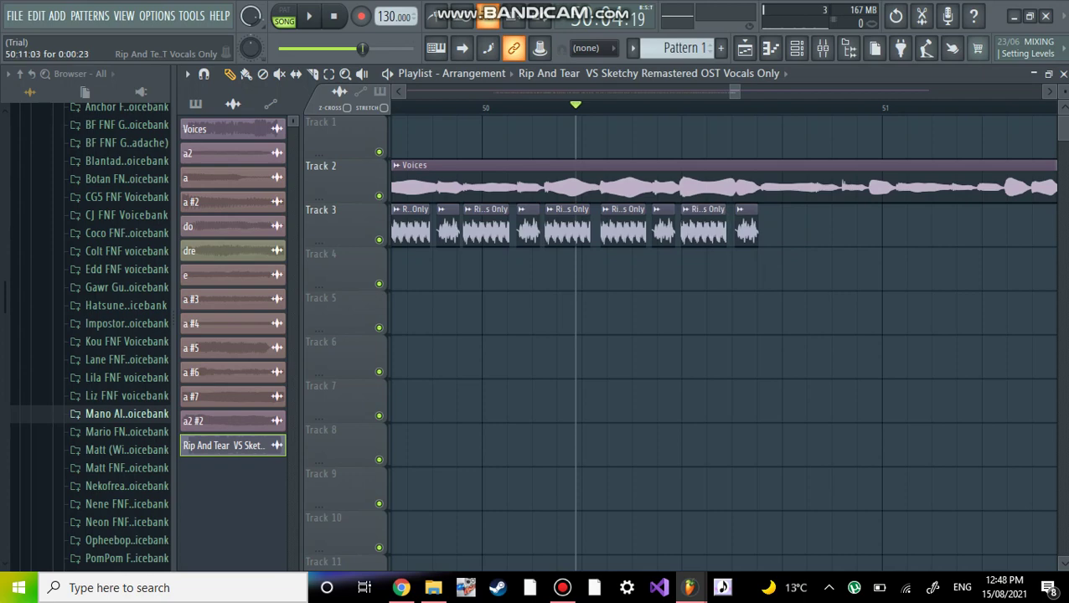
click(402, 107)
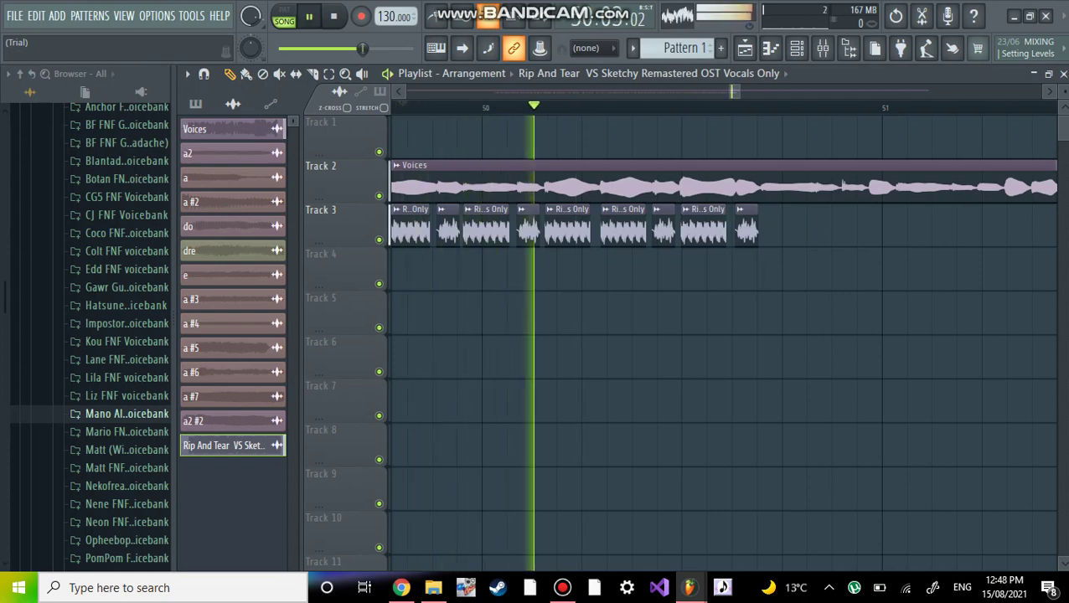
Step: Place a long note after the last short note on Track 3, before bar 51, and play the passage
key(space)
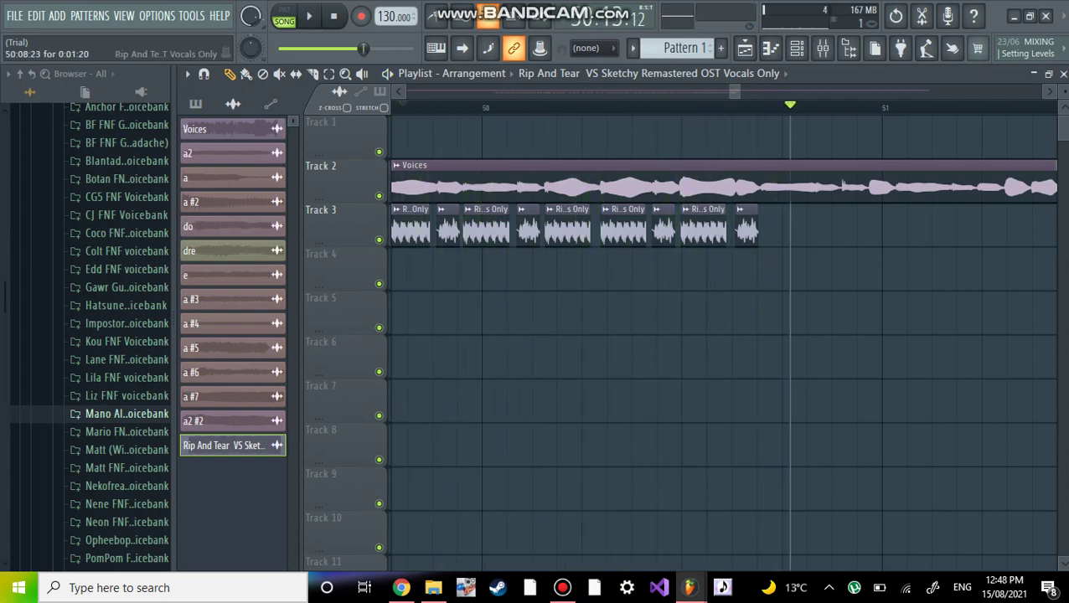
drag(846, 224, 774, 224)
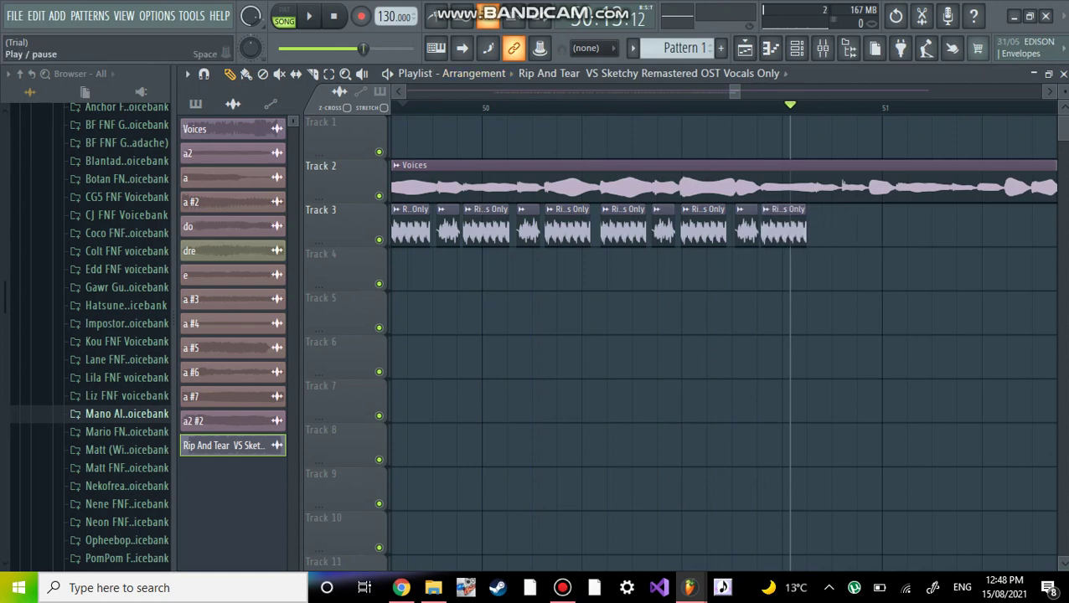
click(309, 16)
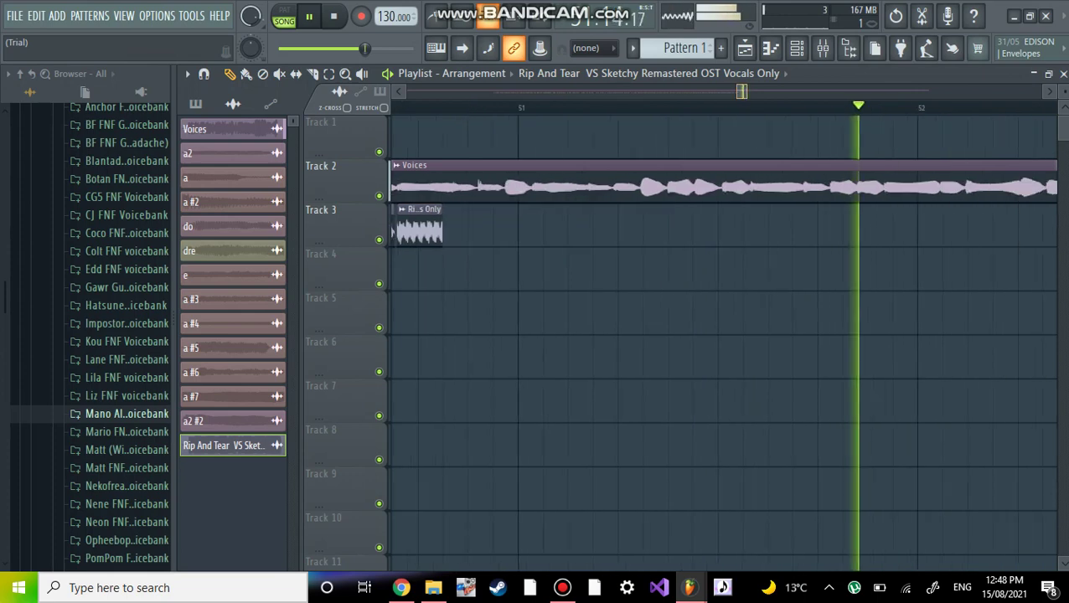
key(space)
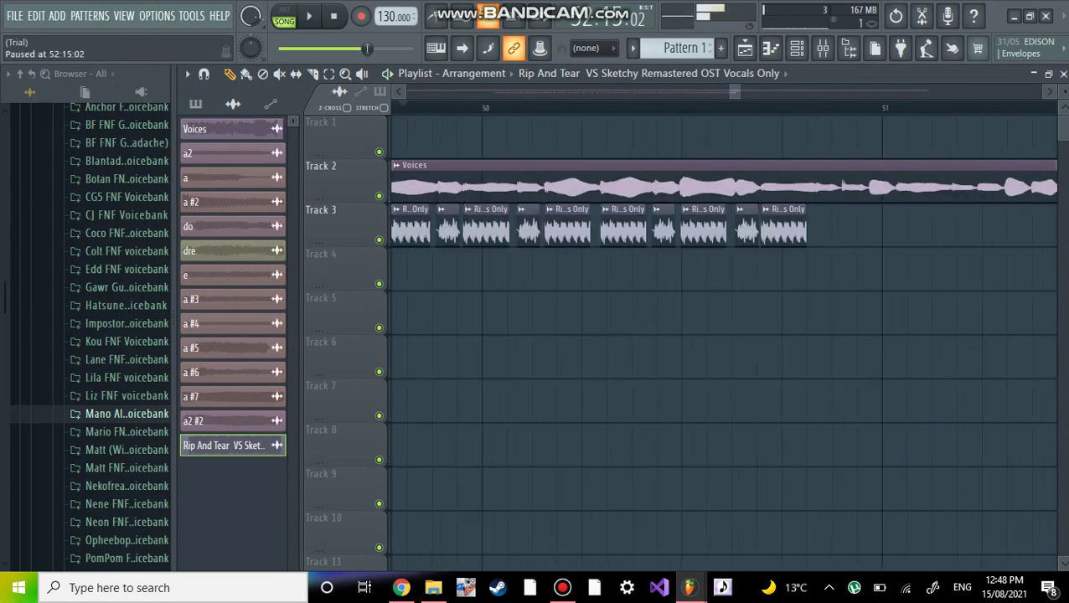
Step: Place three short notes in a row leading up to bar 51 on Track 3 and four more short notes after a gap
drag(880, 226, 830, 227)
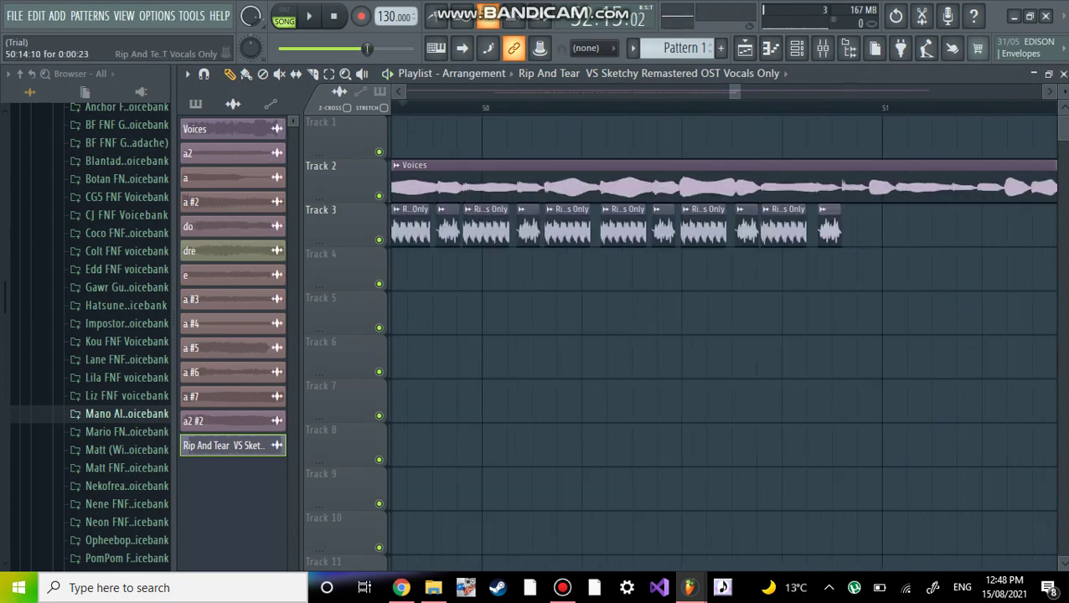
click(855, 226)
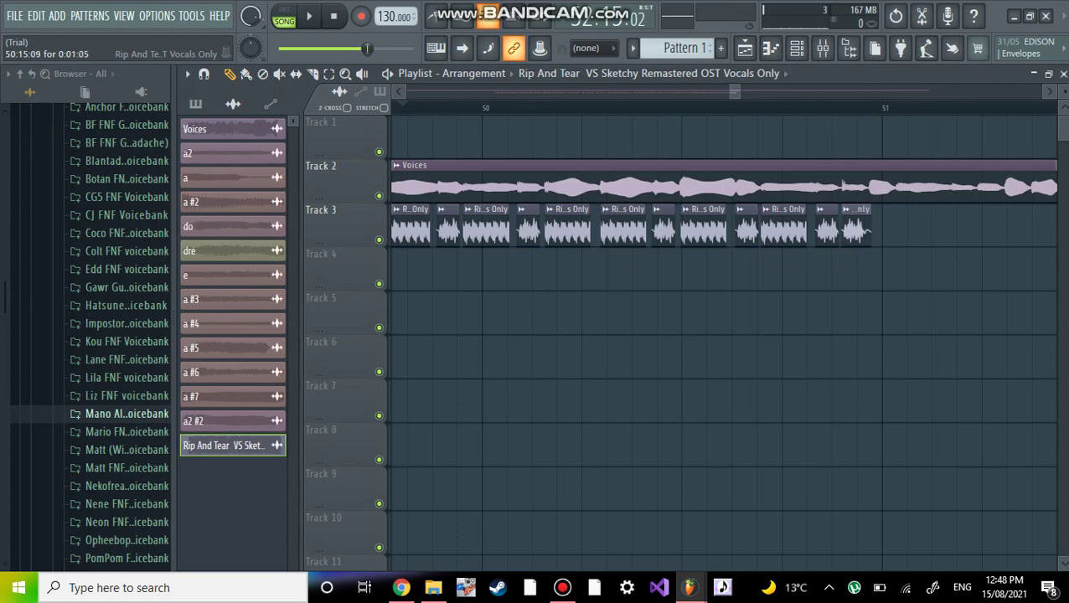
drag(937, 226, 959, 226)
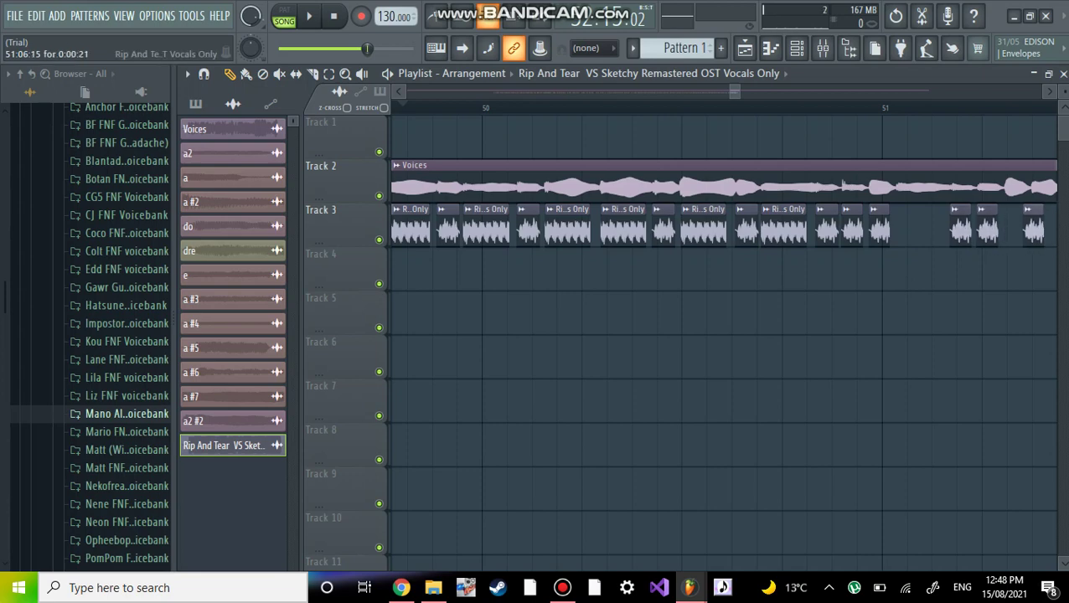
drag(1034, 227, 1017, 226)
click(1046, 227)
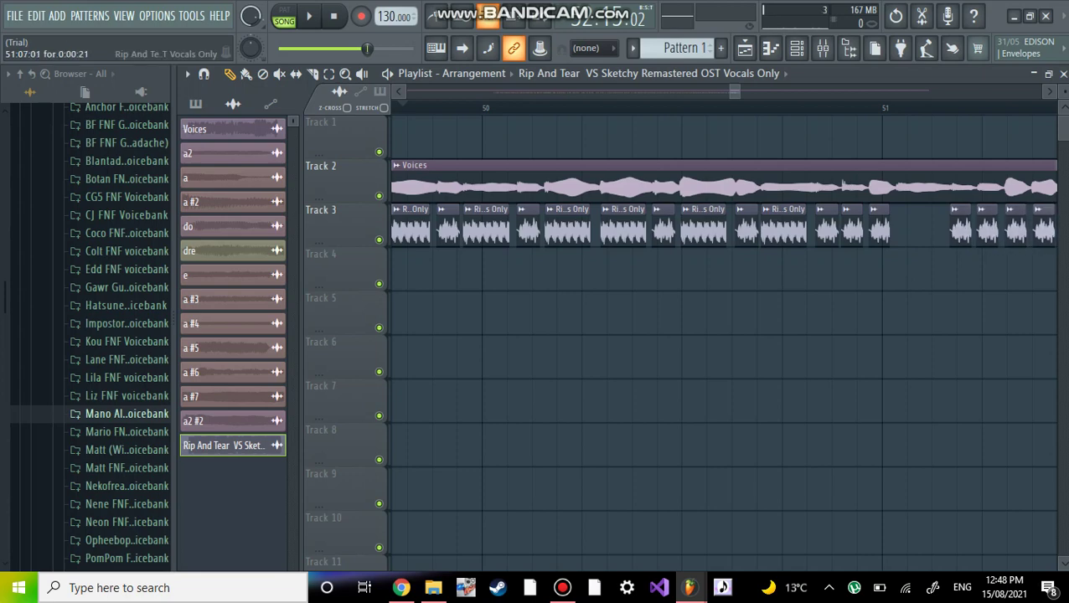
Step: Fill the gap after bar 51 on Track 3 with a long note and play from just before bar 50
drag(943, 226, 913, 226)
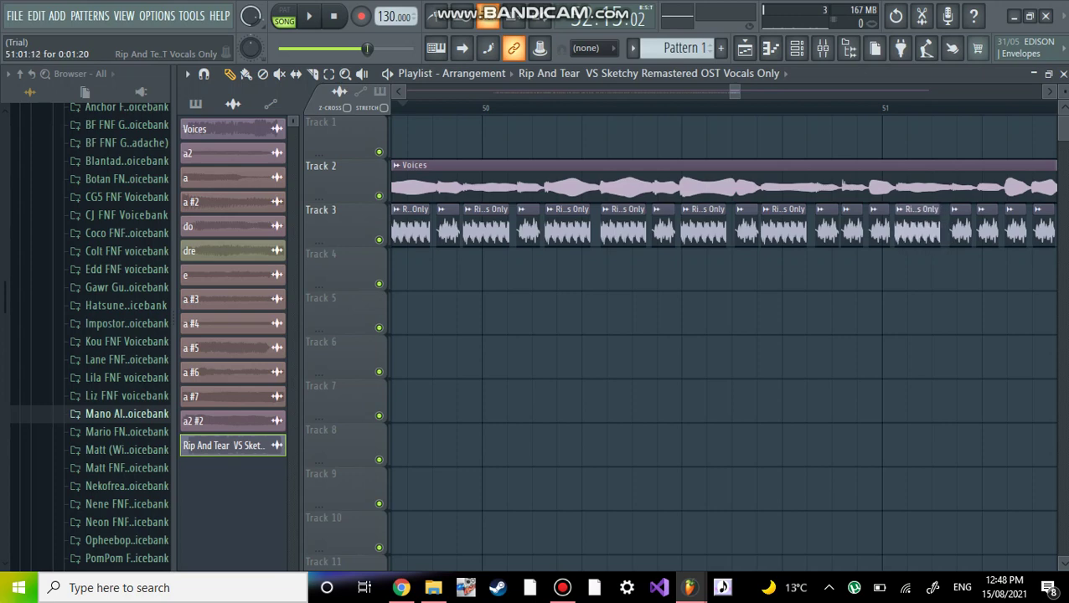
click(406, 107)
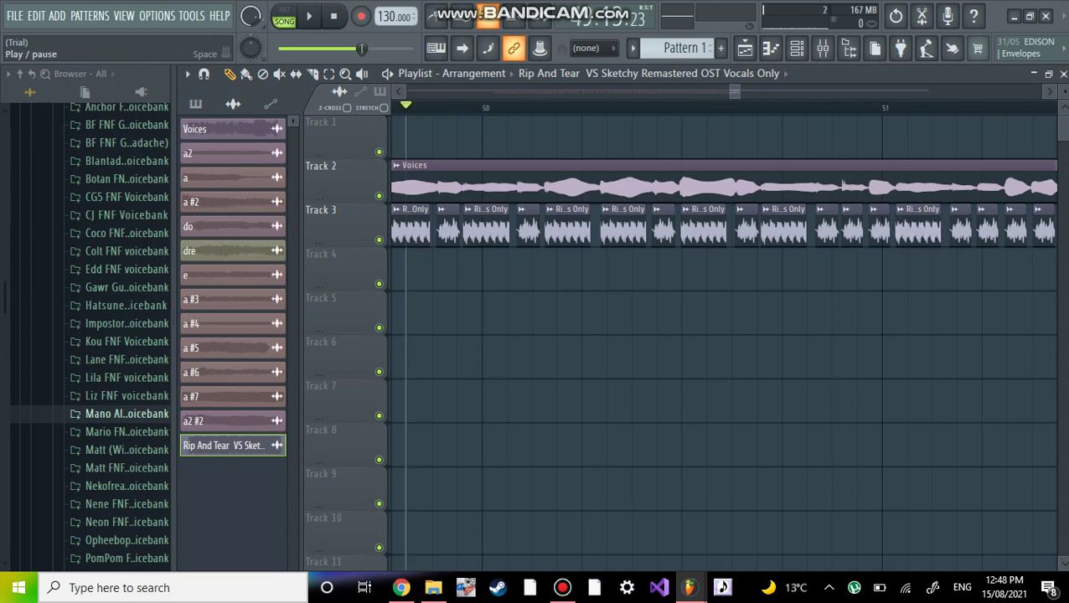
click(308, 16)
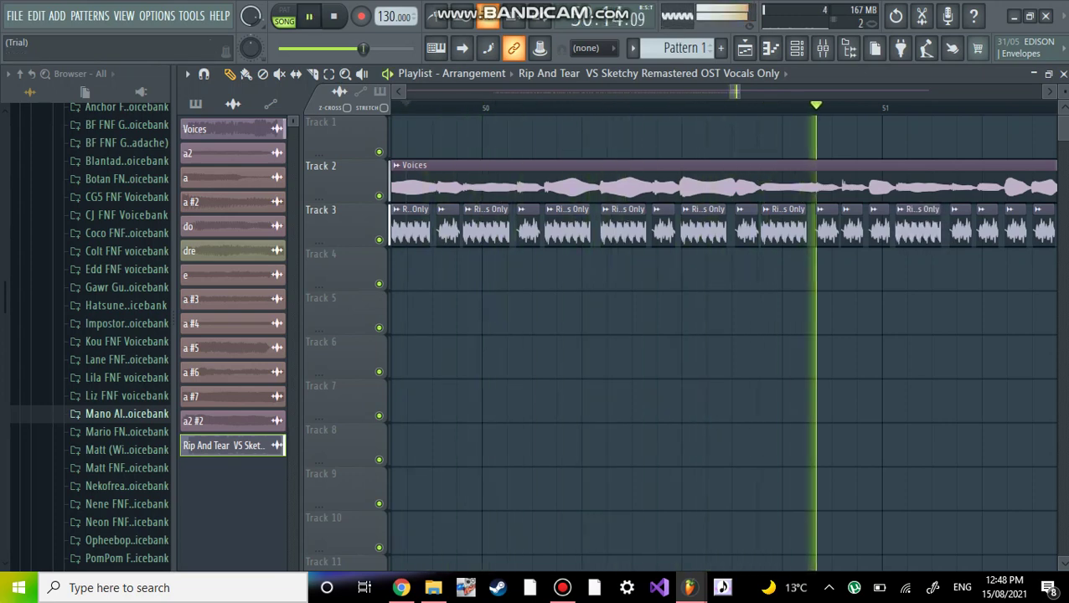
key(space)
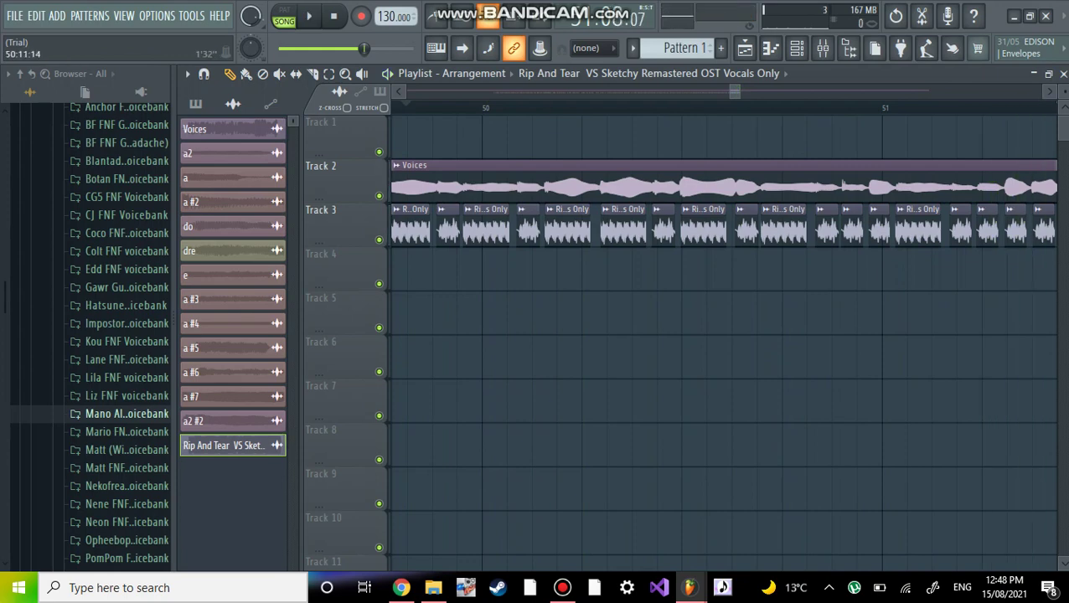
Step: Extend Track 3 across bar 52 with two short, one long, three short, one long and one short note, and play the passage
scroll(723, 335, right, 2)
drag(771, 268, 791, 226)
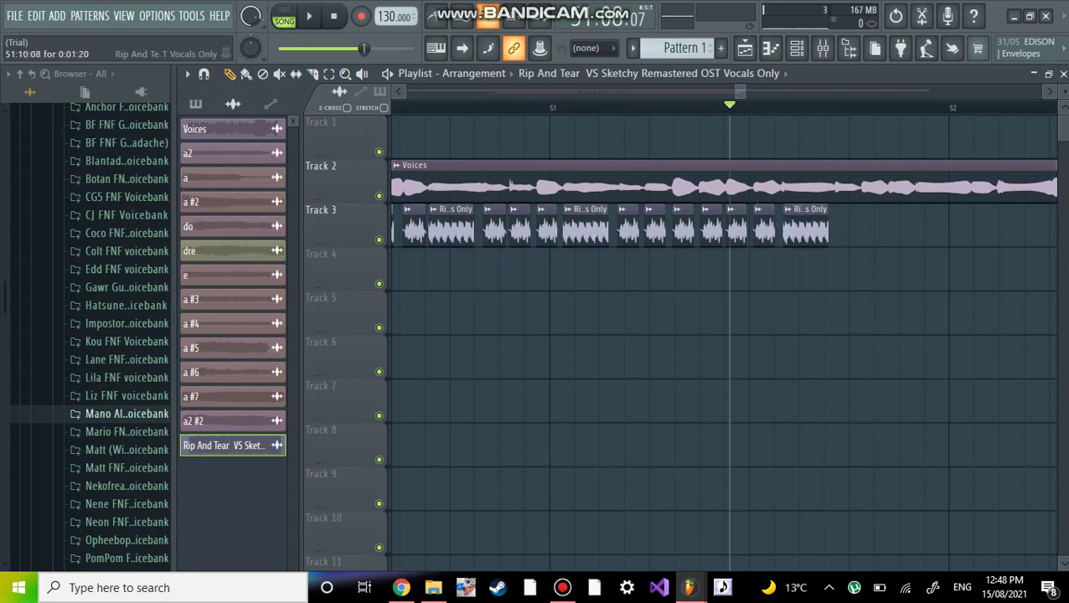
drag(926, 226, 878, 226)
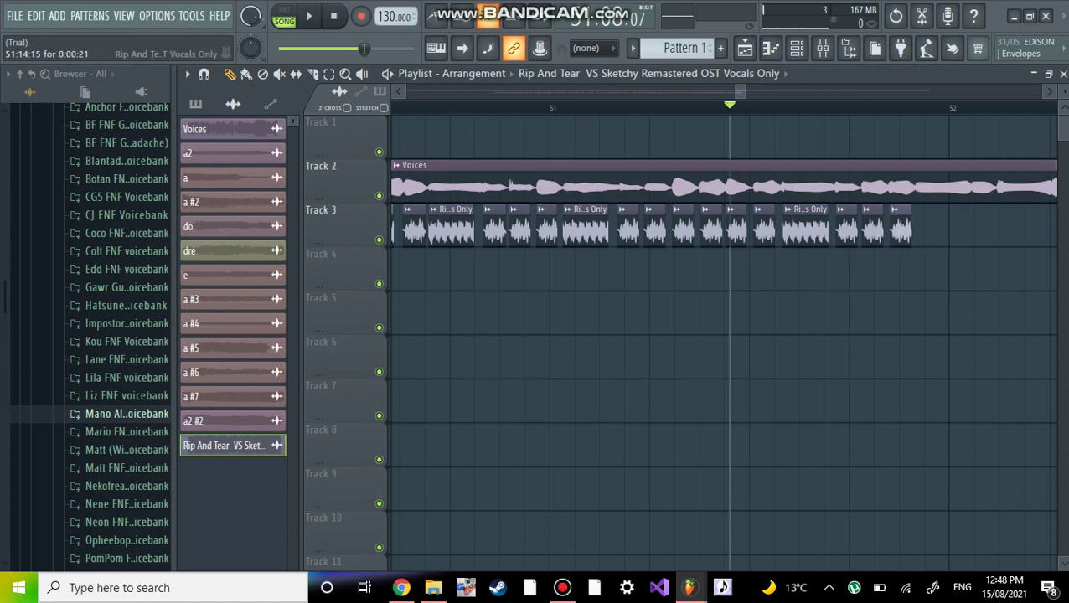
drag(965, 227, 982, 226)
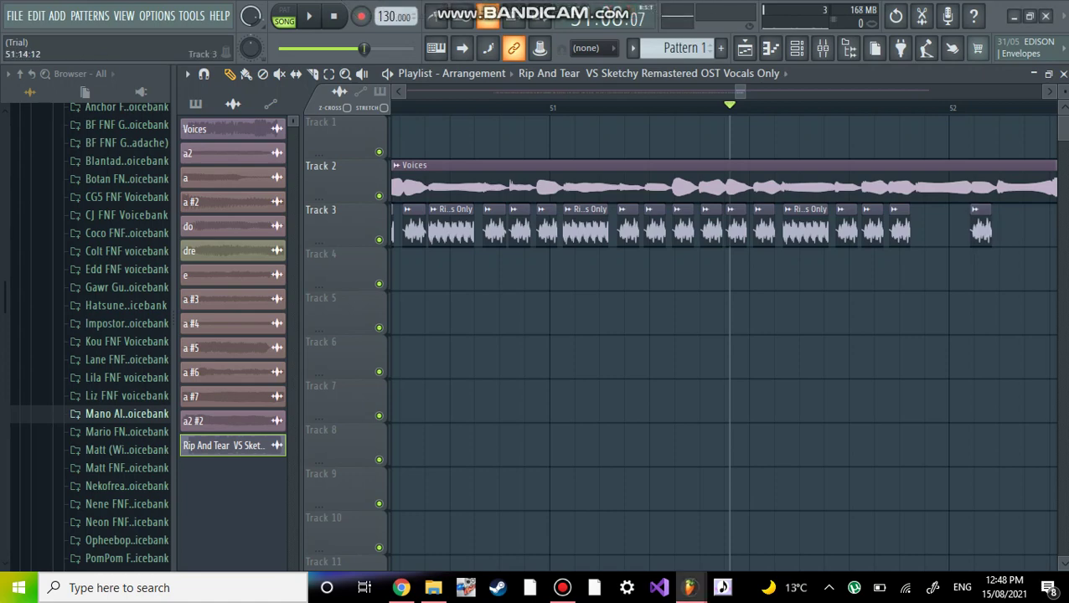
drag(934, 226, 922, 226)
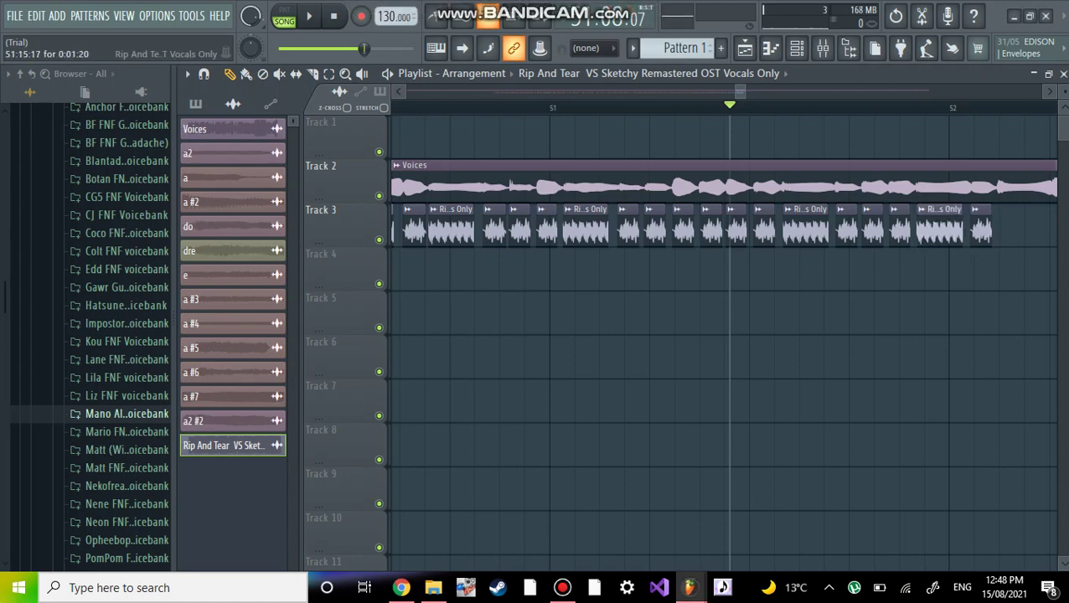
key(space)
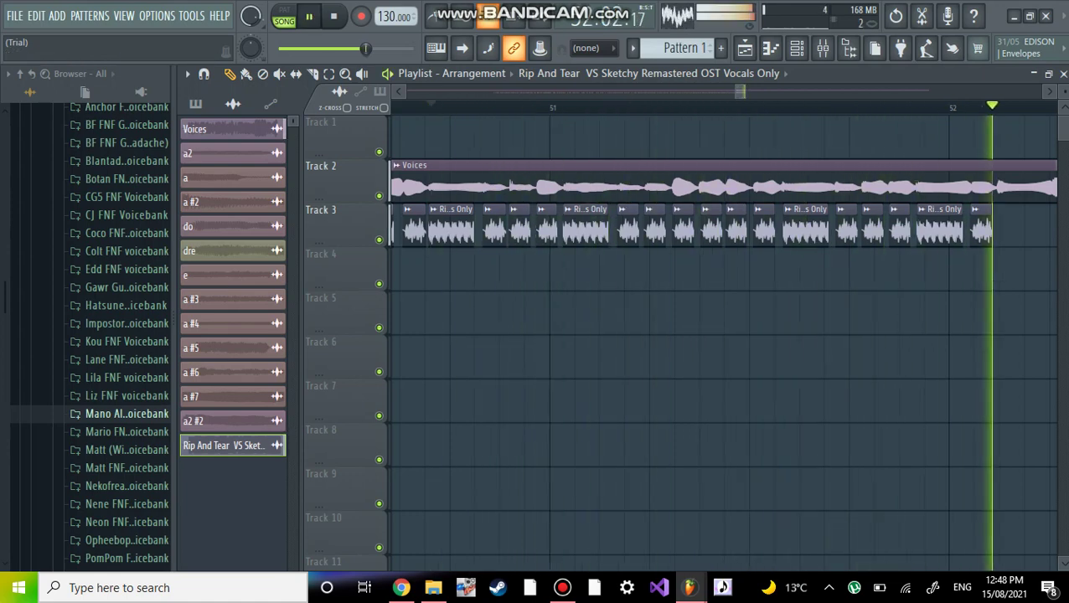
key(space)
Step: Place three long notes on Track 3 after bar 52, leaving a gap after the first, and play the passage
scroll(720, 184, right, 3)
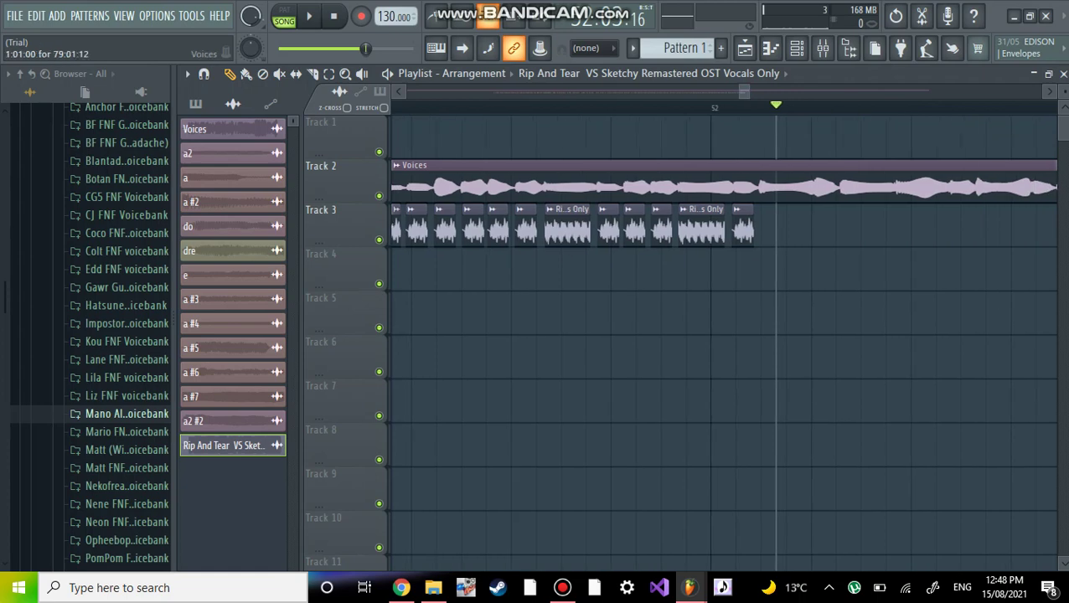
click(779, 226)
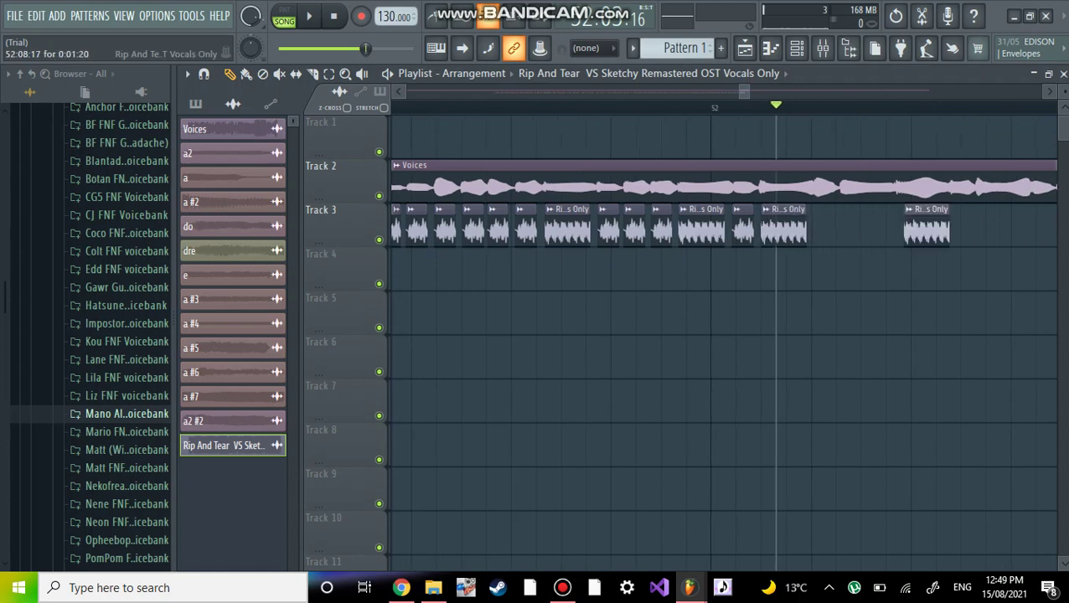
click(863, 226)
click(920, 226)
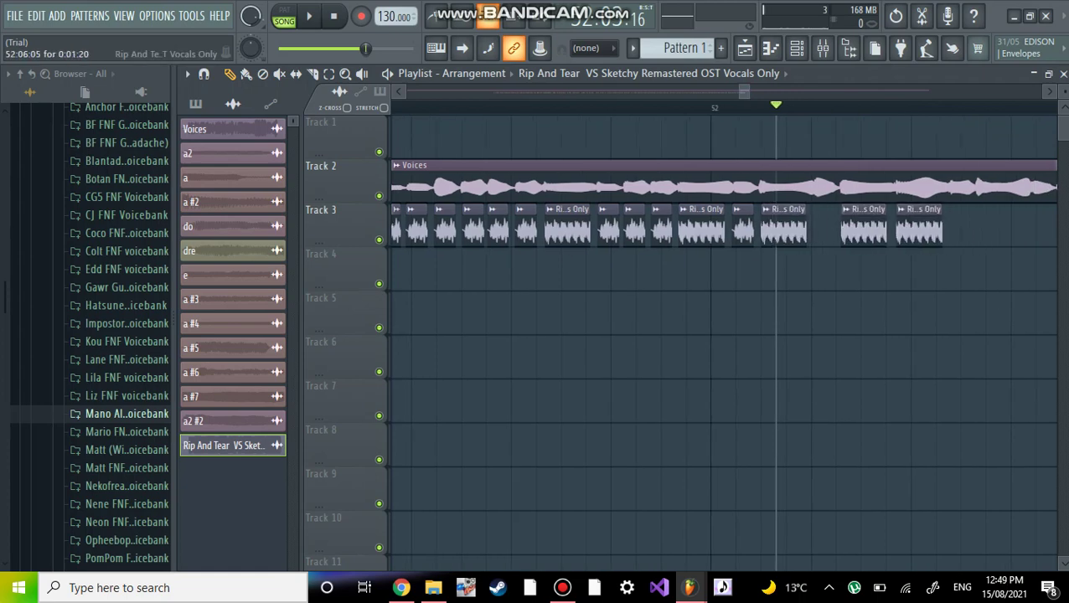
key(space)
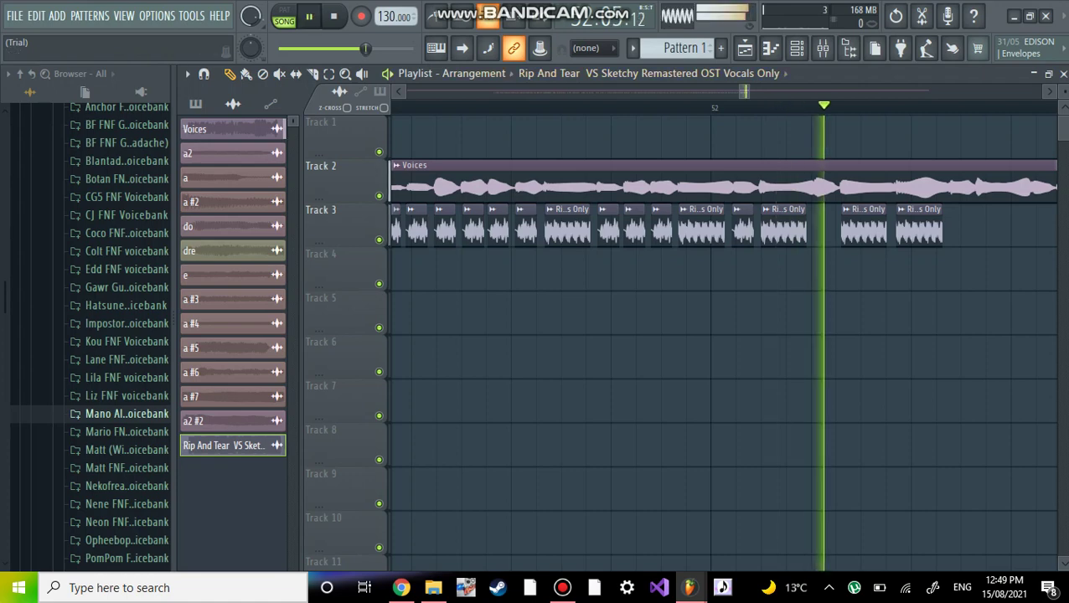
key(space)
Step: Fill the gap between the long notes after bar 52 with a short note and play from bar 51 onward
click(826, 227)
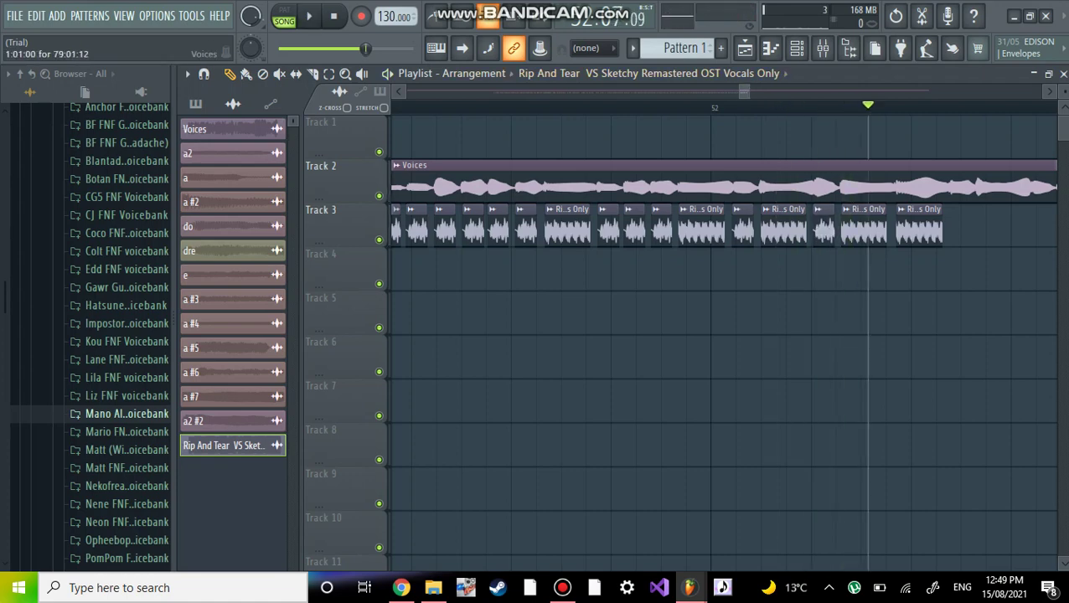
click(507, 107)
click(334, 16)
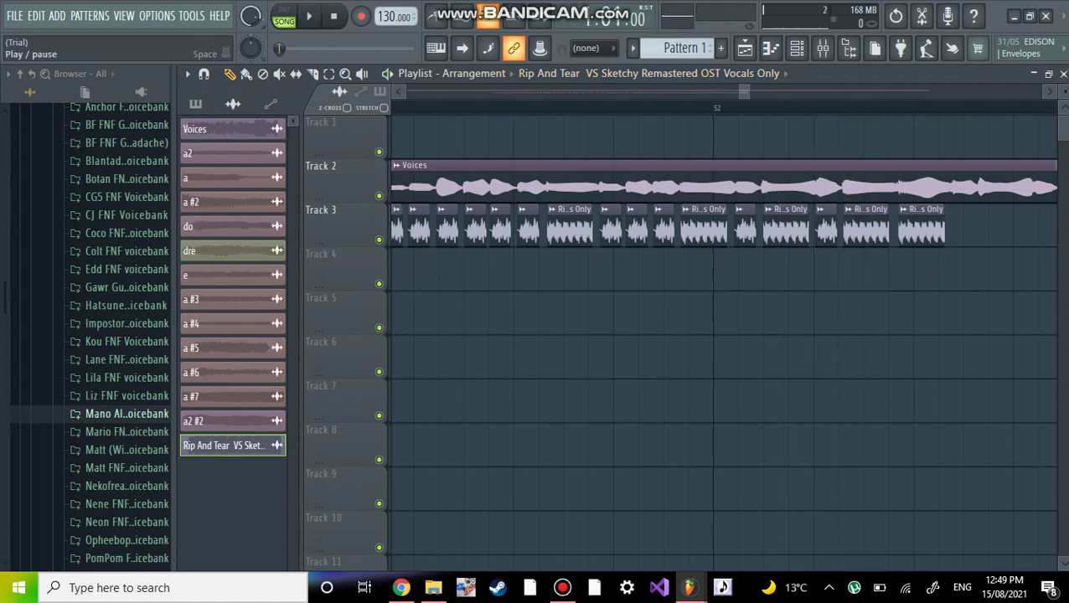
key(space)
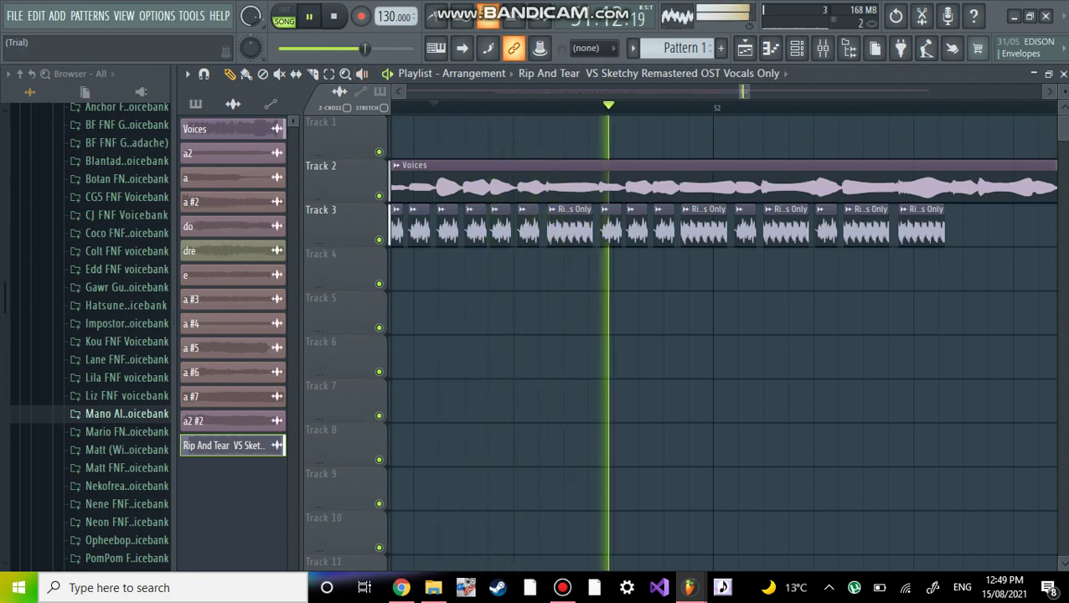
key(space)
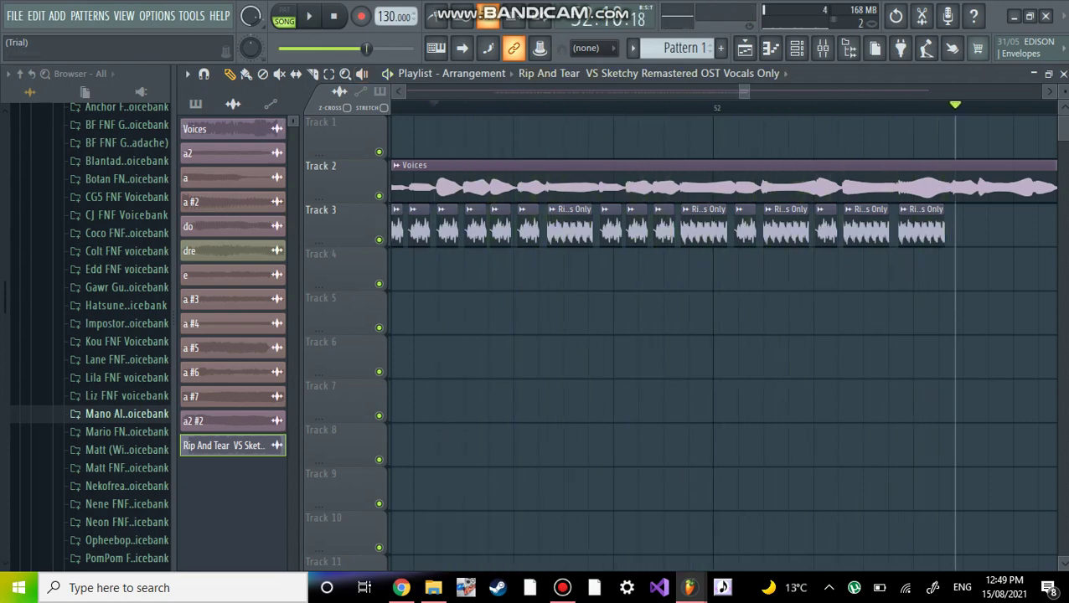
Step: Continue Track 3 toward bar 53 with a short, a long and a short note, and play the passage
scroll(722, 327, right, 4)
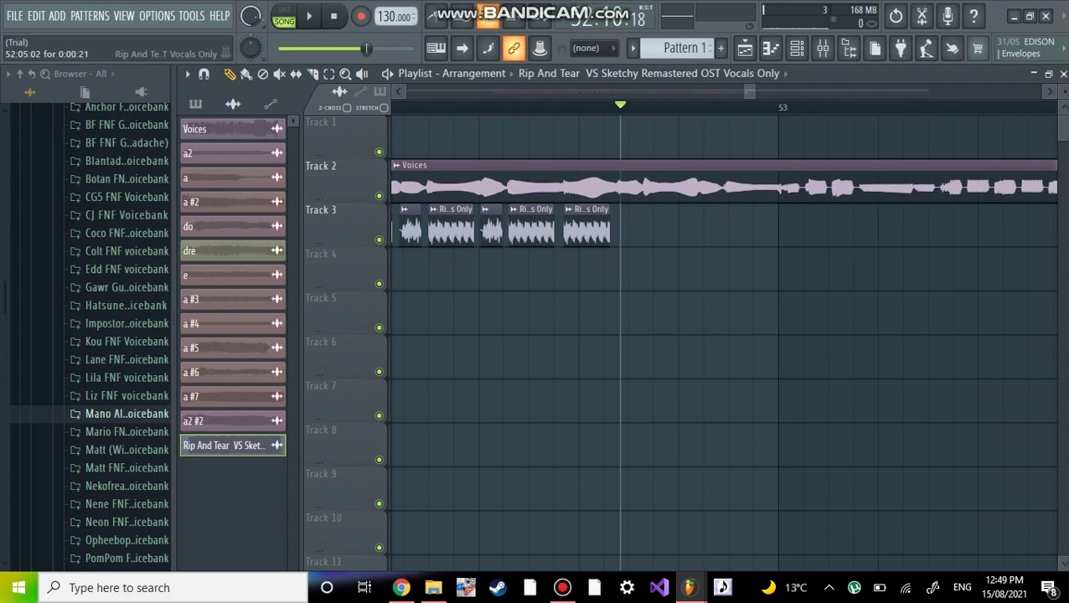
click(627, 226)
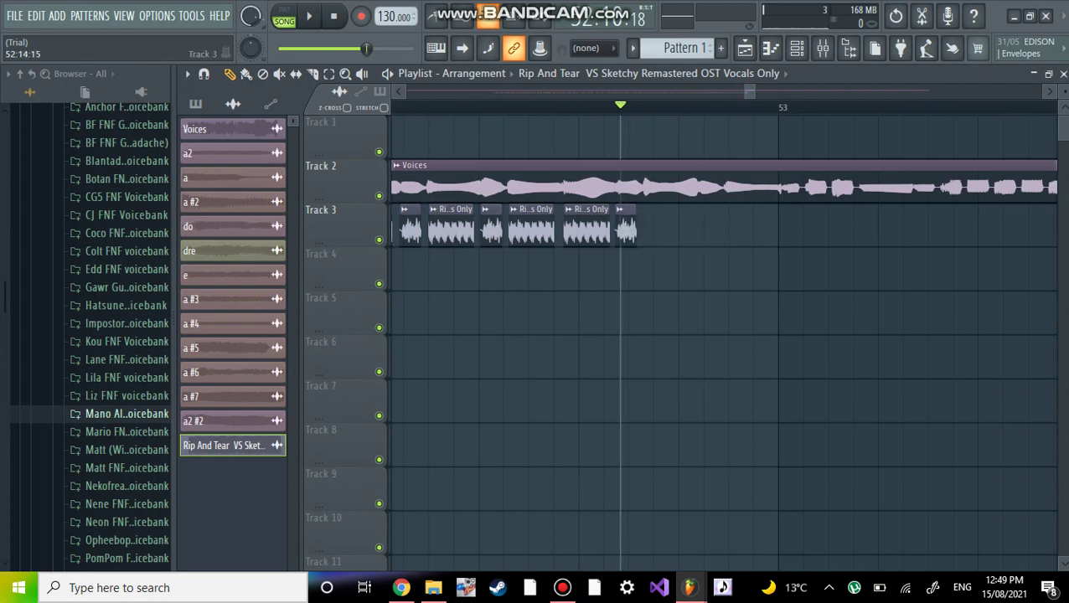
click(706, 227)
click(657, 227)
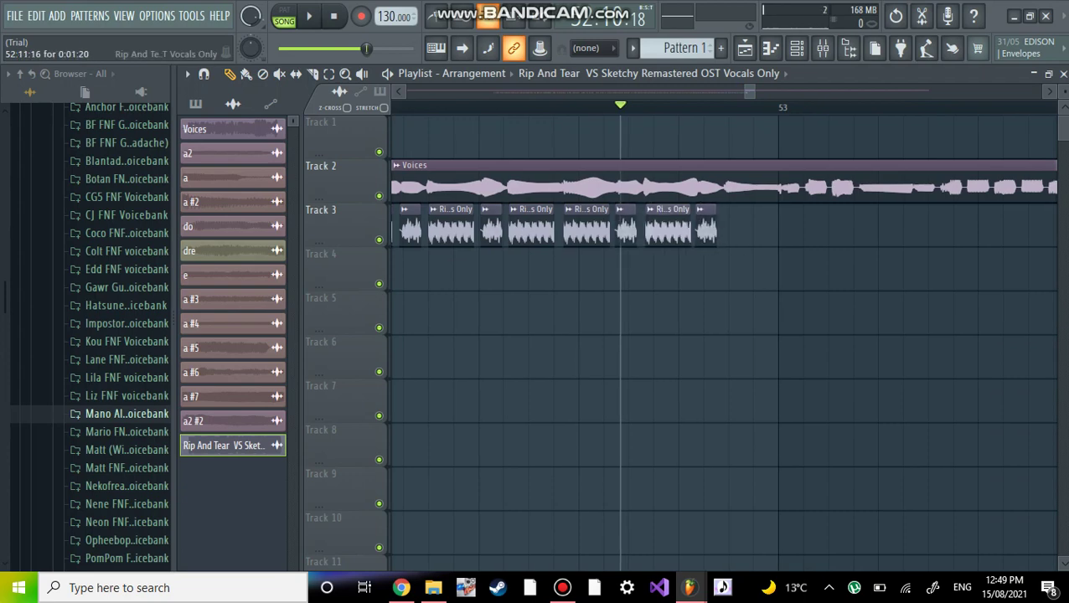
key(space)
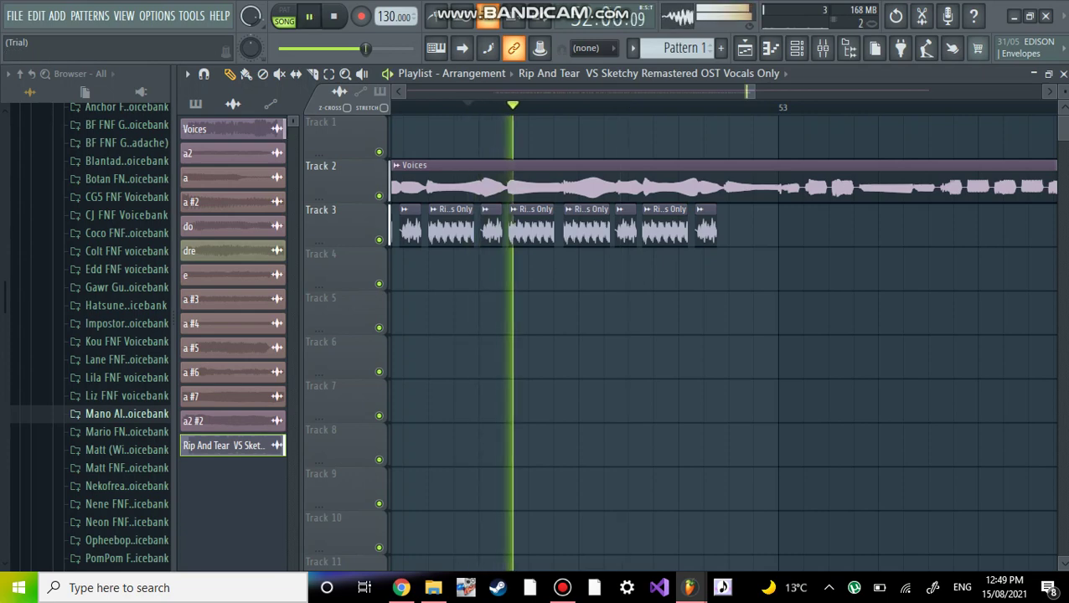
key(space)
Step: Place a long note on Track 3 ending just before bar 53 and play the passage from within bar 51
drag(789, 226, 748, 226)
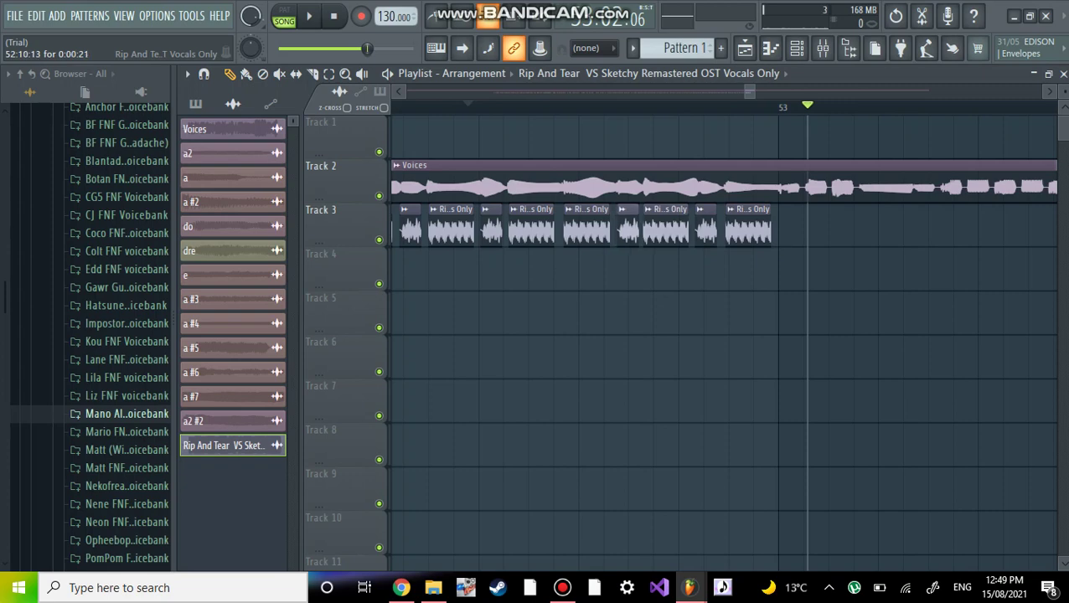
scroll(426, 226, up, 1)
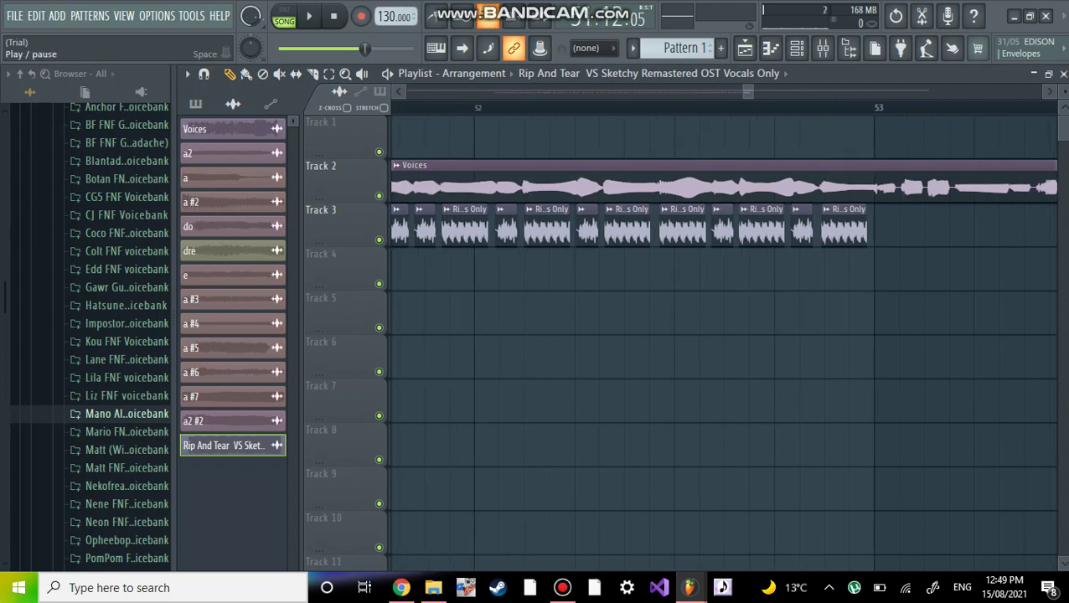
key(space)
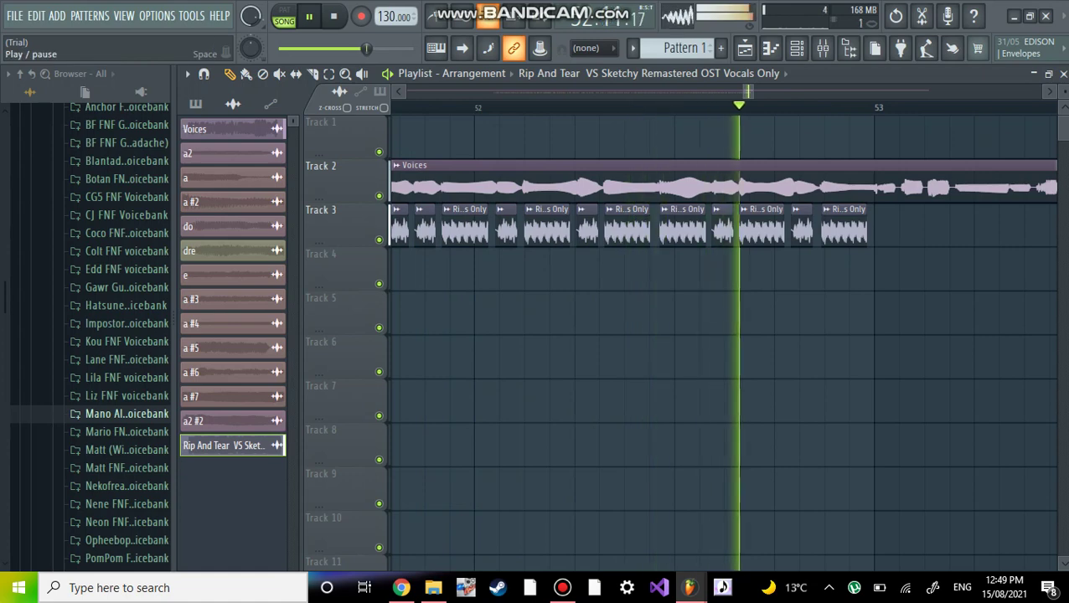
key(space)
Step: Play the whole new Track 3 section from late in bar 48 up to bar 53
scroll(722, 335, down, 4)
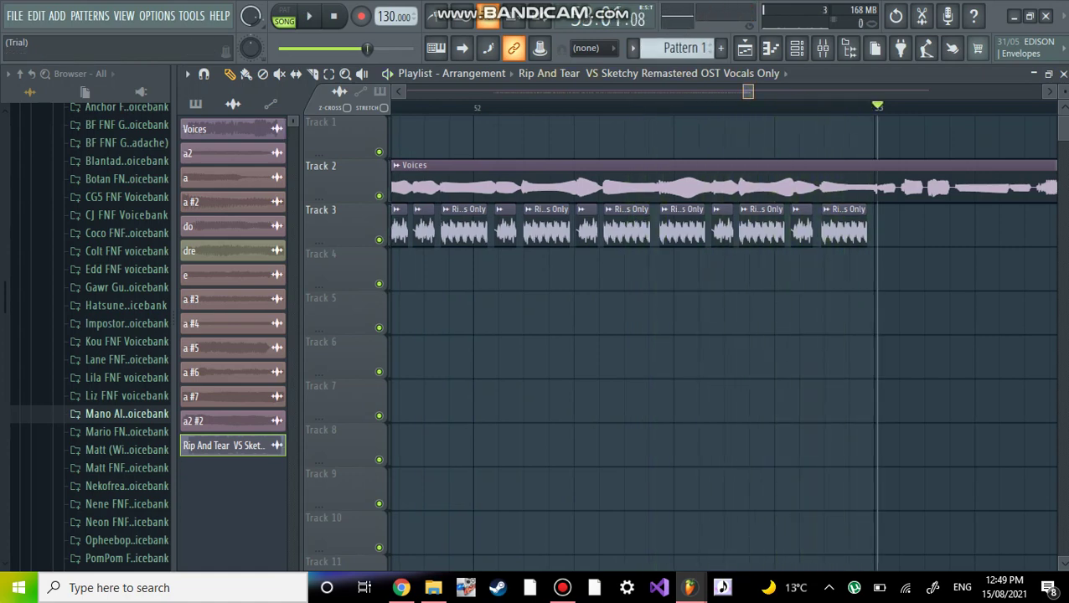
scroll(722, 335, down, 1)
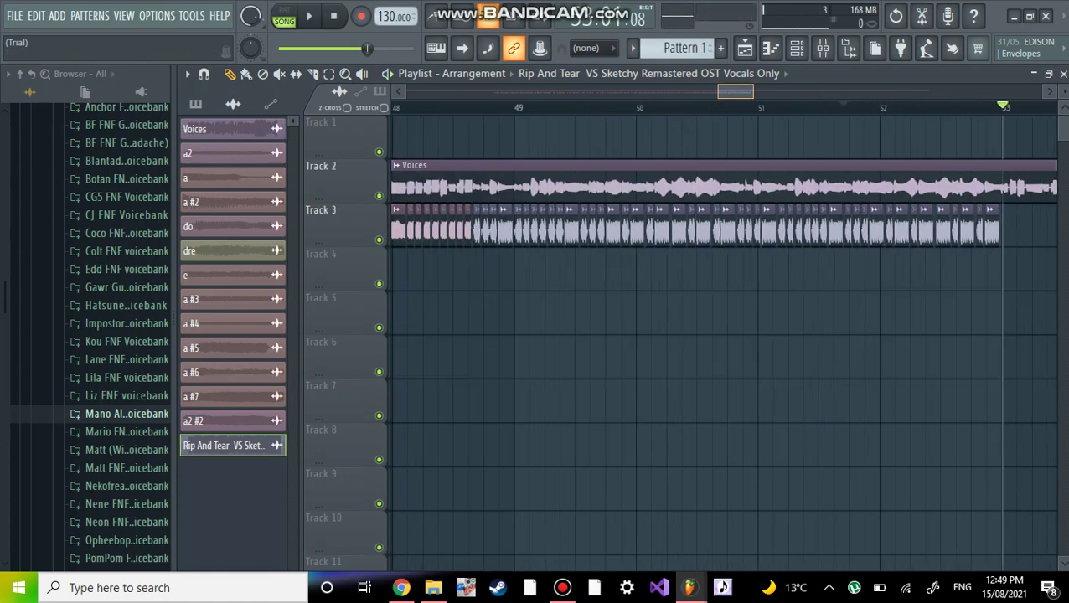
click(482, 107)
key(space)
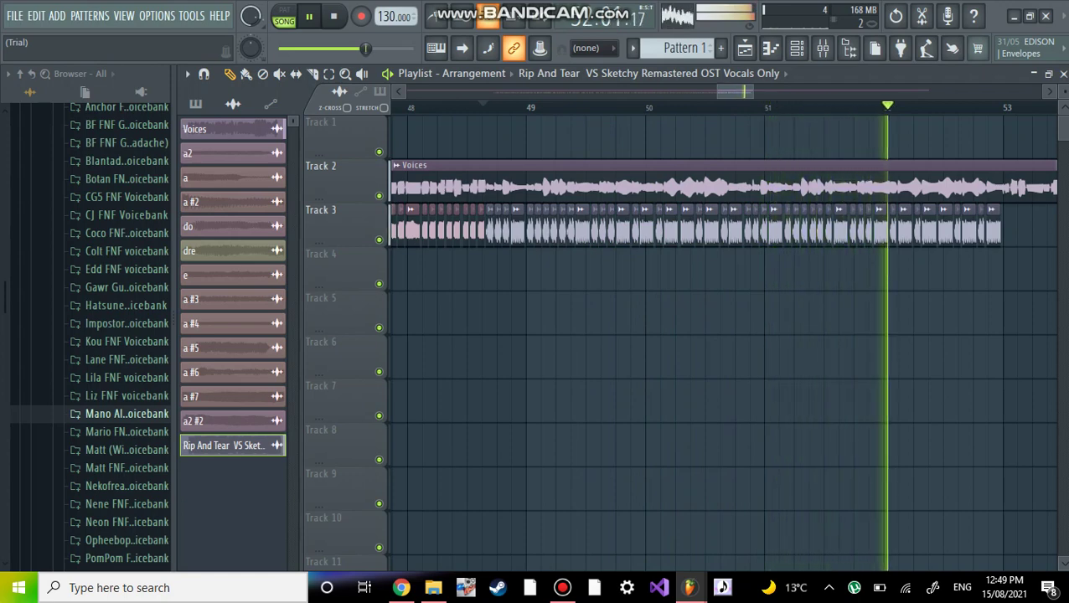
key(space)
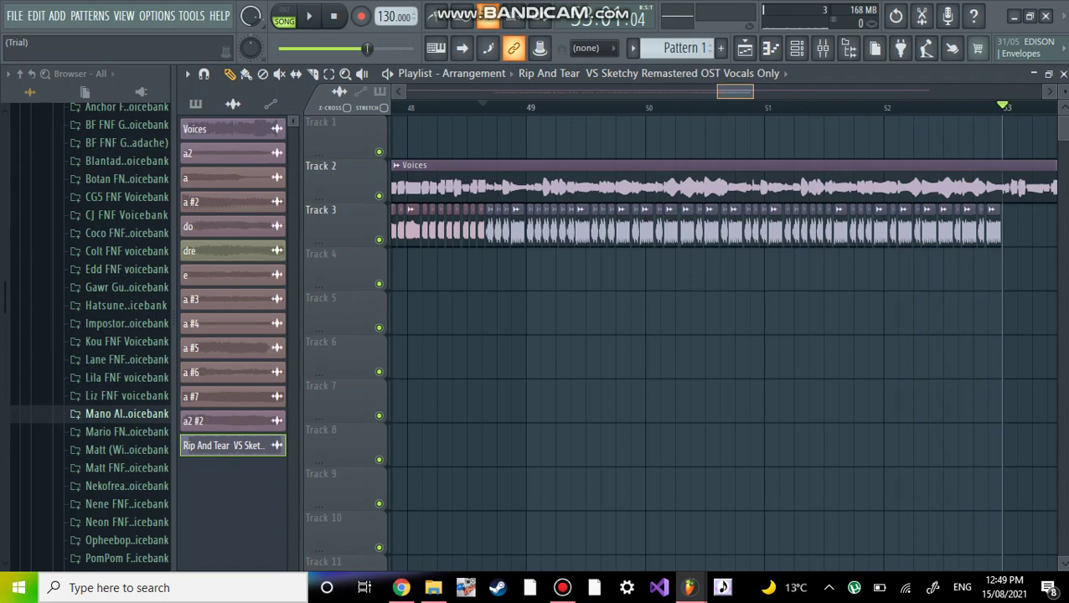
Step: Examine the Voices waveform on Track 2 after bar 53, where Track 3 is still empty
key(Page_Up)
key(Page_Up)
key(Page_Up)
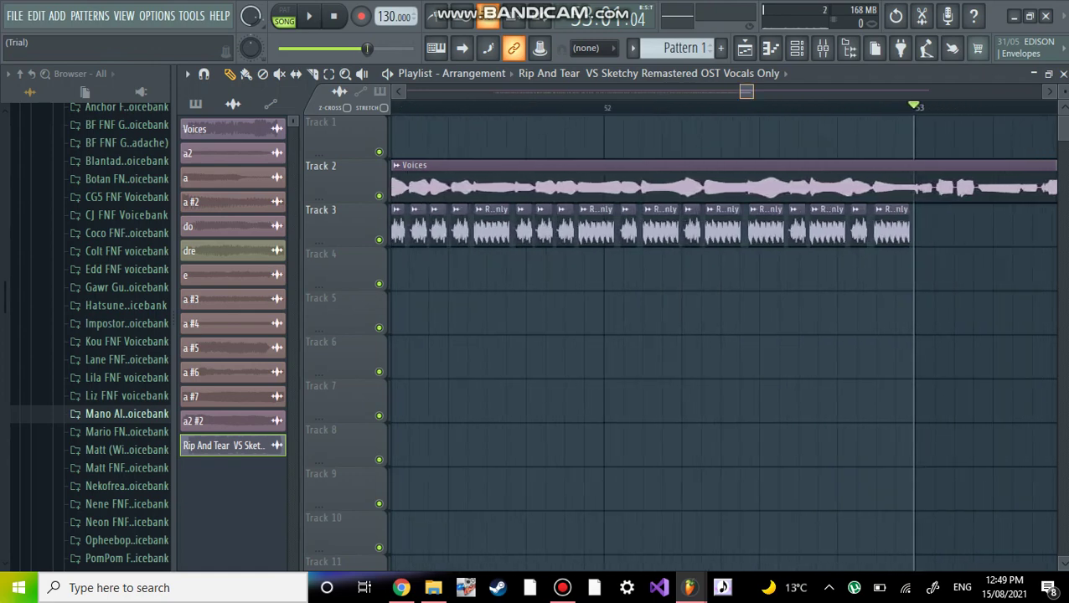
scroll(723, 336, right, 3)
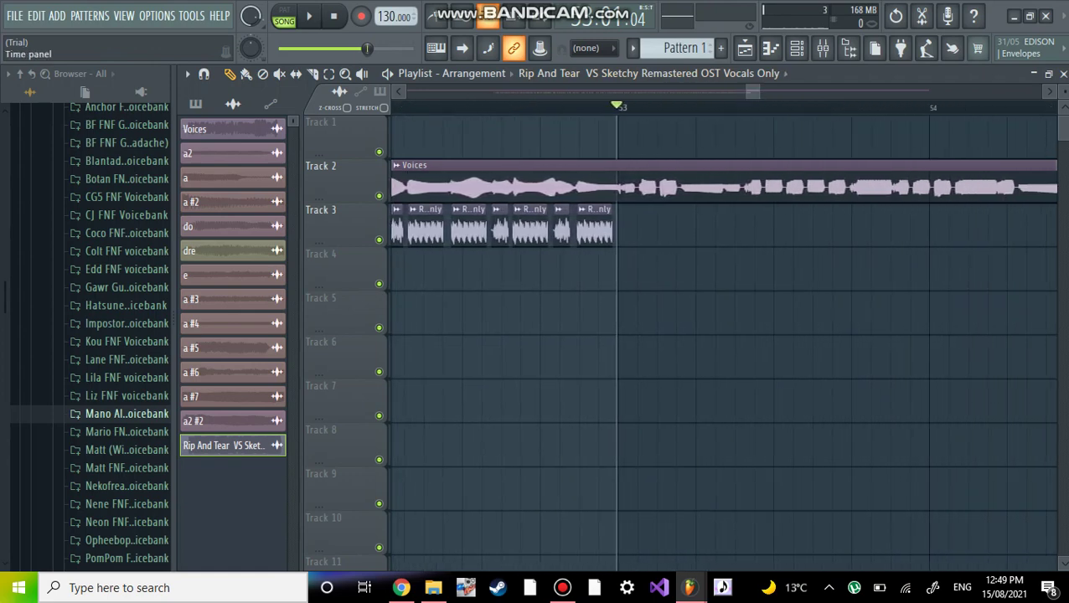